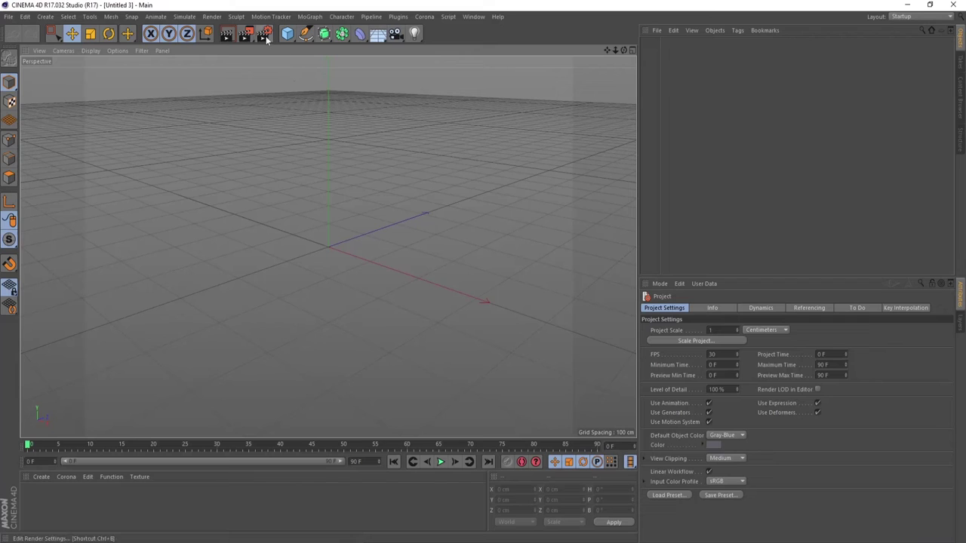
# Enter Width 1920 and Height 1080 on the Render Settings Output page.
pyautogui.click(264, 34)
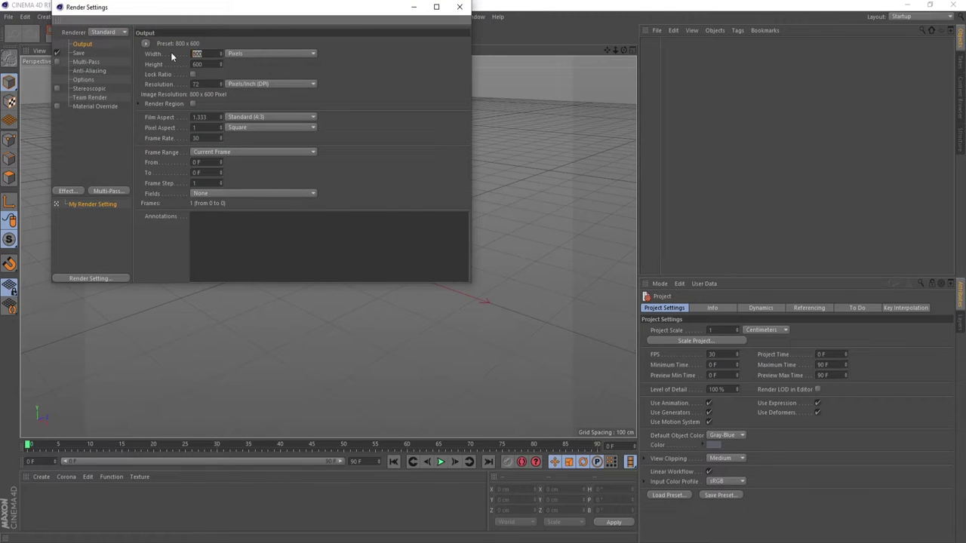
pyautogui.write('920')
pyautogui.press('Tab')
pyautogui.write('1080')
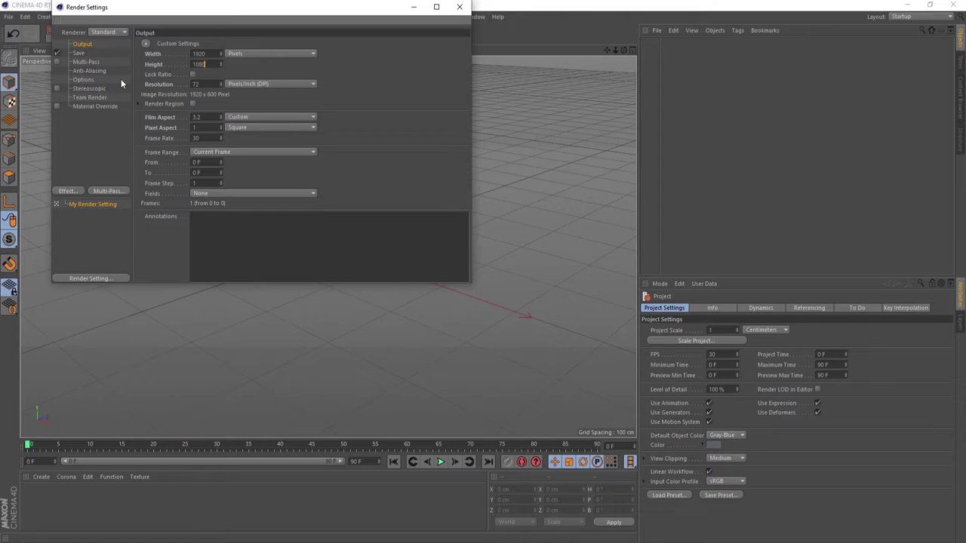
pyautogui.press('Return')
# Add a Plane oriented to -Z with 70 width segments.
pyautogui.click(458, 11)
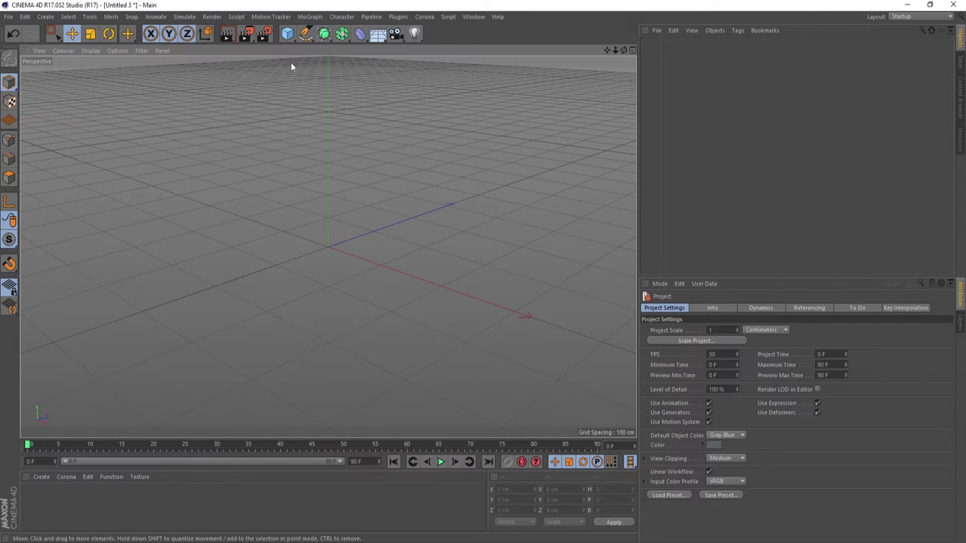
pyautogui.moveTo(287, 33)
pyautogui.mouseDown()
pyautogui.moveTo(300, 70)
pyautogui.moveTo(380, 67)
pyautogui.mouseUp()
pyautogui.click(713, 372)
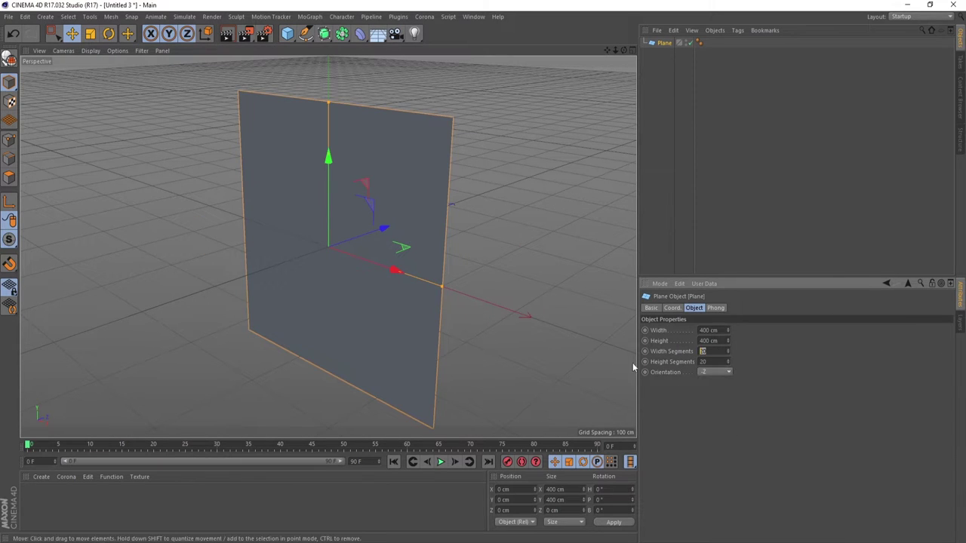
pyautogui.write('70')
pyautogui.press('Tab')
pyautogui.write('50')
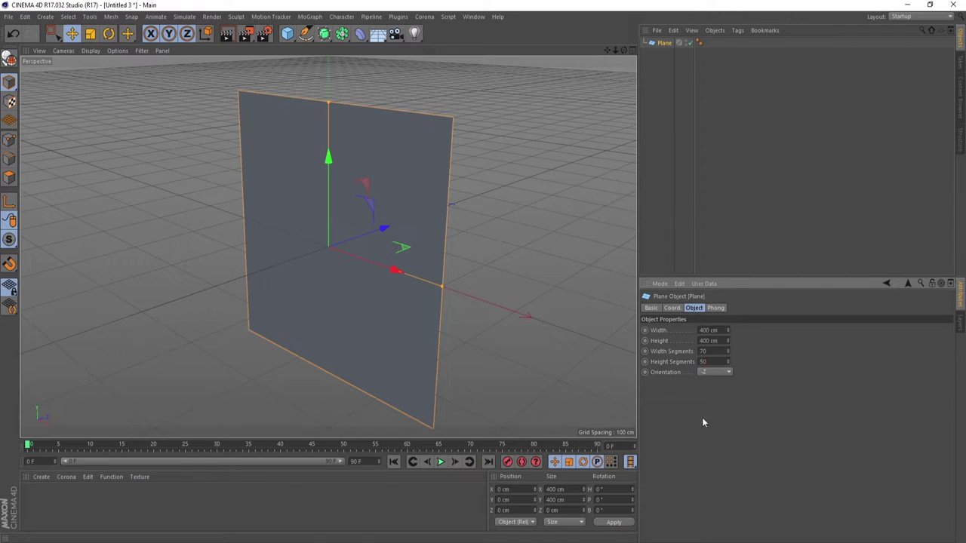
# Raise the plane above the floor using the four-view layout.
pyautogui.click(630, 51)
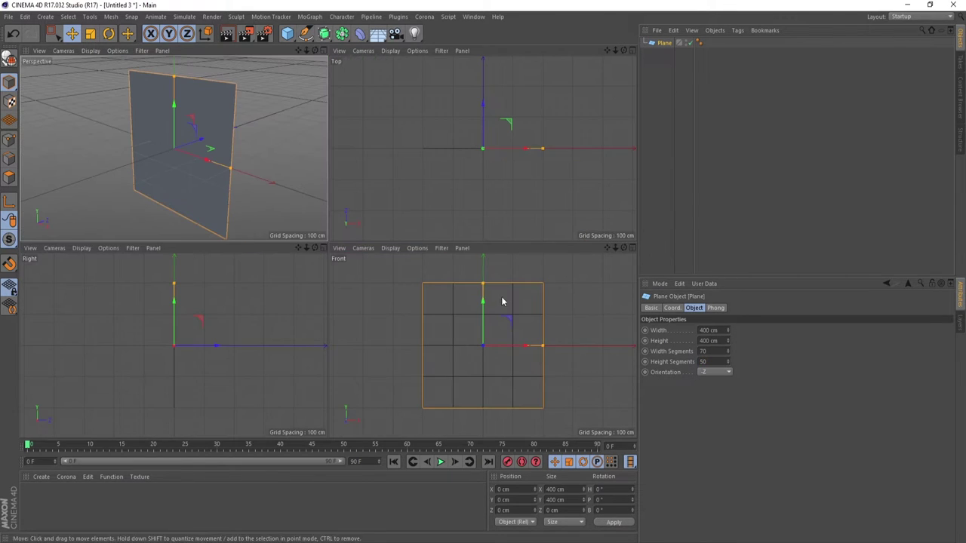
pyautogui.moveTo(483, 303); pyautogui.dragTo(483, 240)
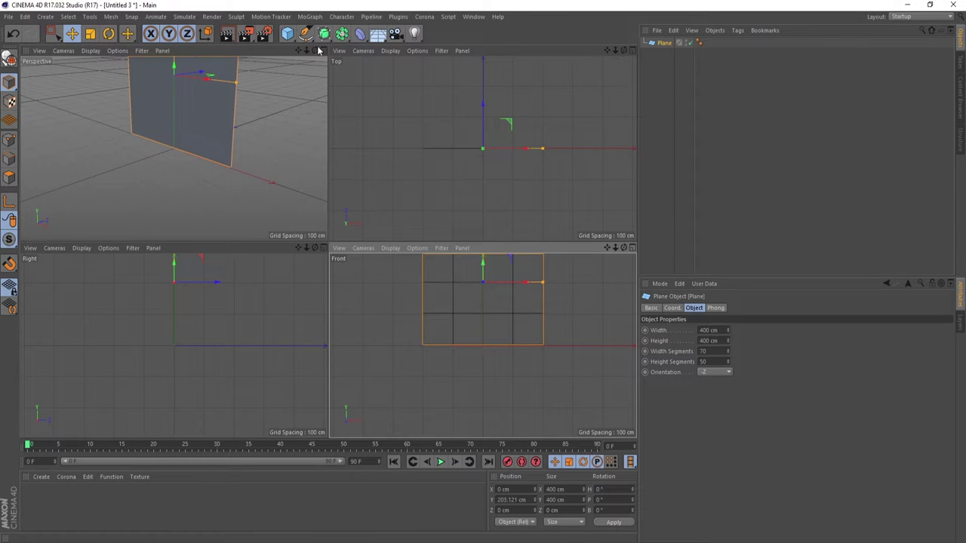
pyautogui.click(322, 51)
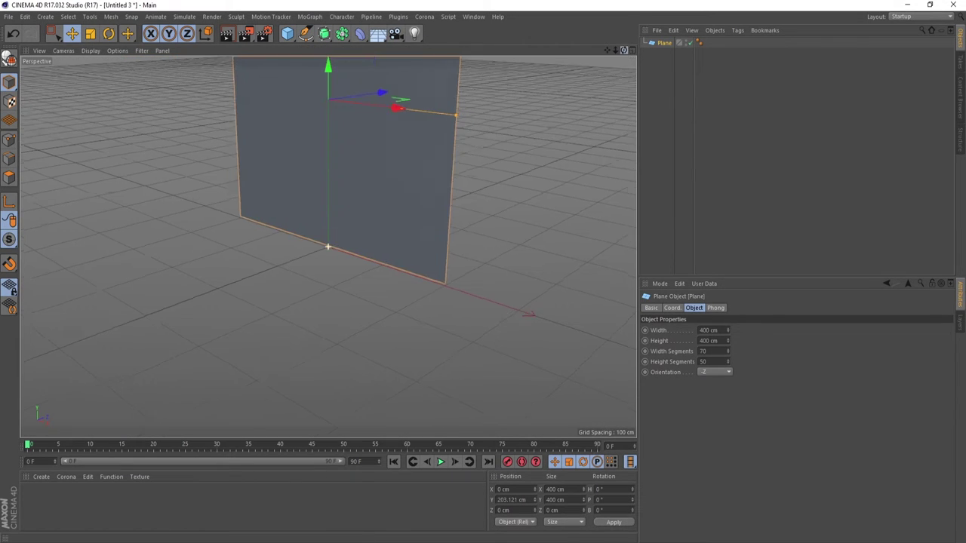
pyautogui.keyDown('alt'); pyautogui.moveTo(327, 247); pyautogui.dragTo(328, 247); pyautogui.keyUp('alt')
pyautogui.moveTo(623, 51)
pyautogui.mouseDown()
pyautogui.moveTo(636, 50)
pyautogui.moveTo(623, 50)
pyautogui.mouseUp()
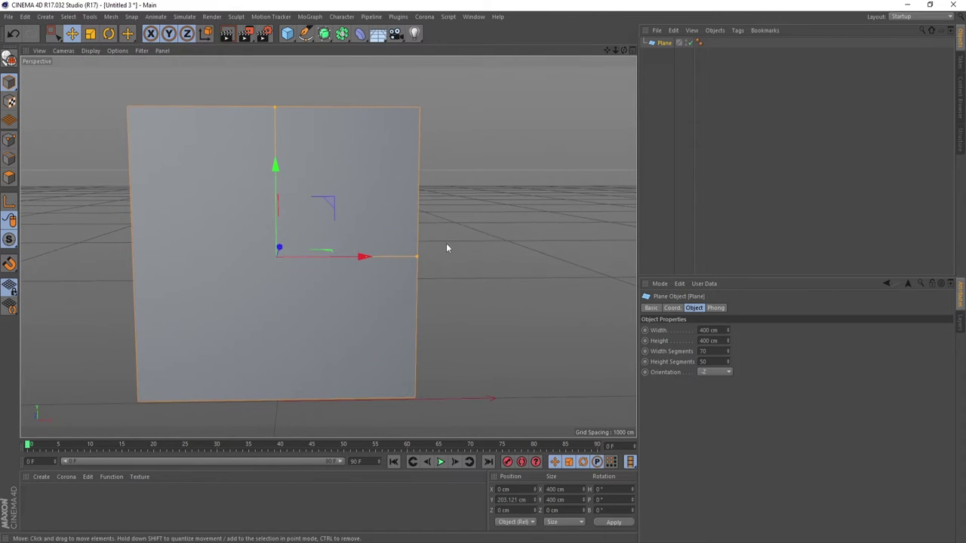
# Widen the plane to about 787 cm and shift it right along X.
pyautogui.moveTo(421, 260); pyautogui.dragTo(543, 261)
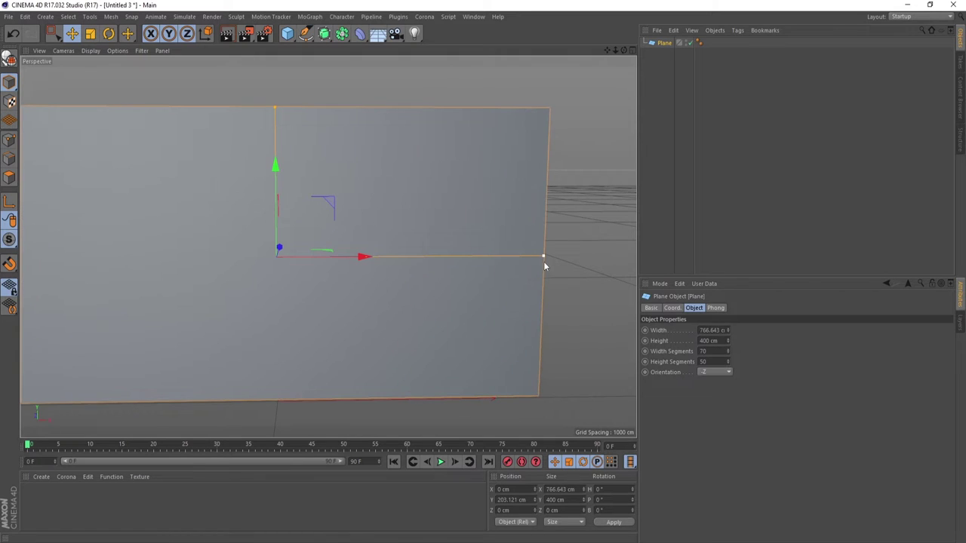
pyautogui.moveTo(360, 258); pyautogui.dragTo(397, 258)
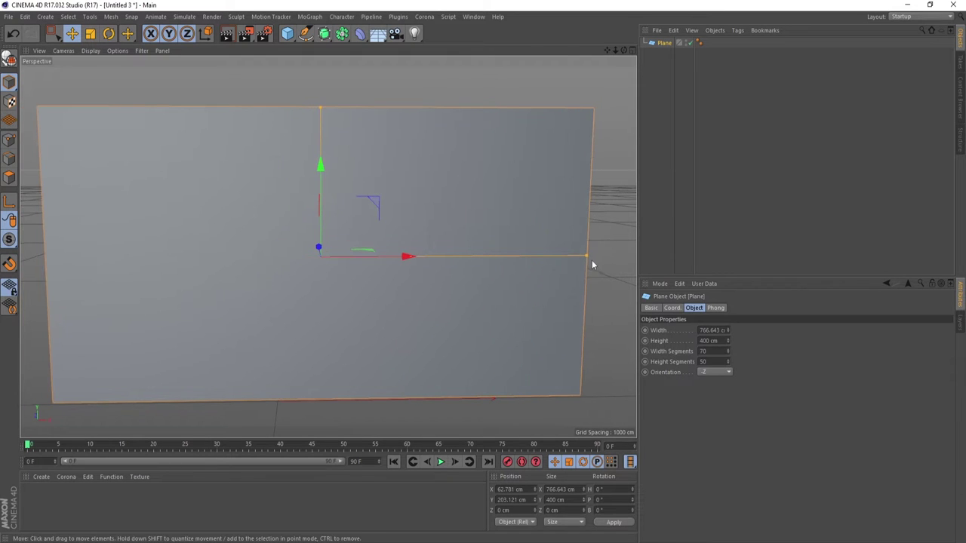
pyautogui.moveTo(588, 256); pyautogui.dragTo(594, 259)
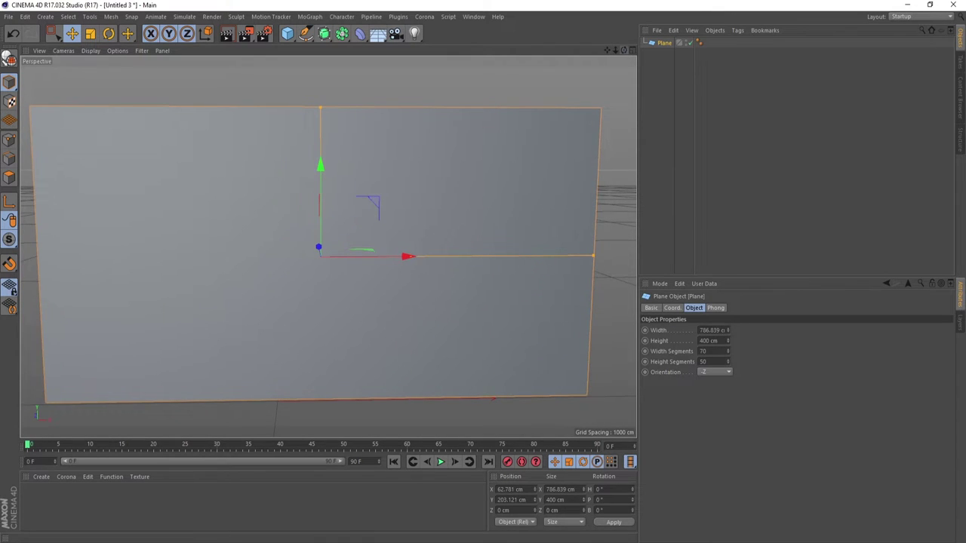
pyautogui.moveTo(623, 49); pyautogui.dragTo(634, 52)
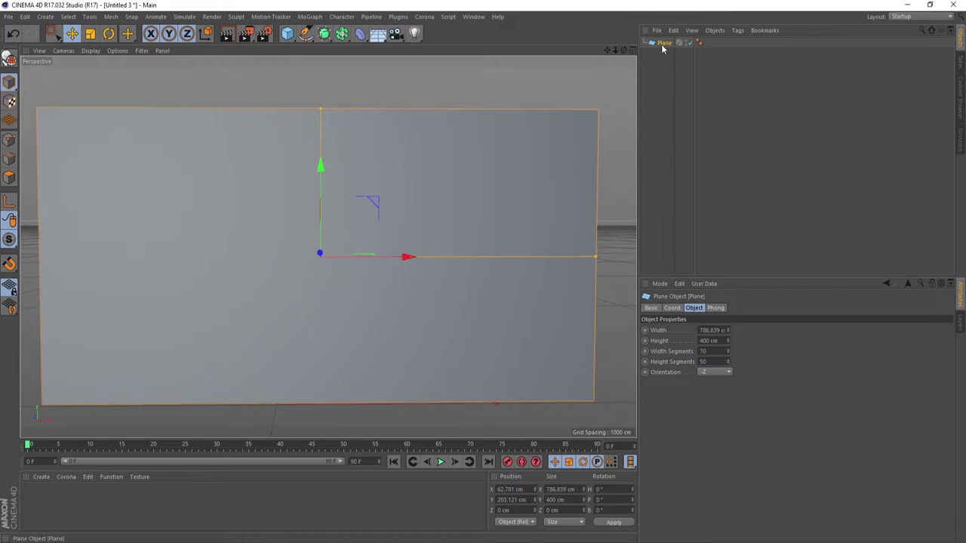
# Make the plane editable, then box-select and delete all points on its right half.
pyautogui.click(10, 64)
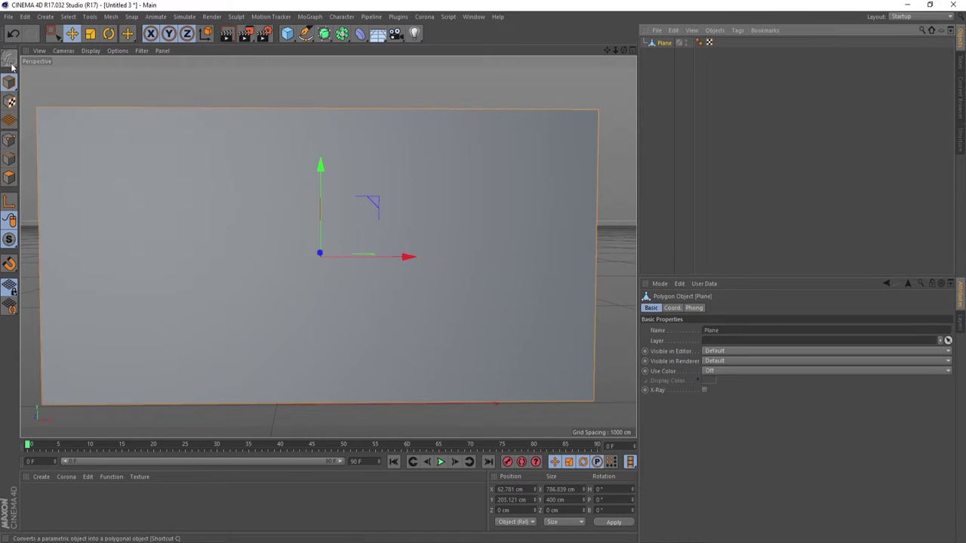
pyautogui.click(9, 139)
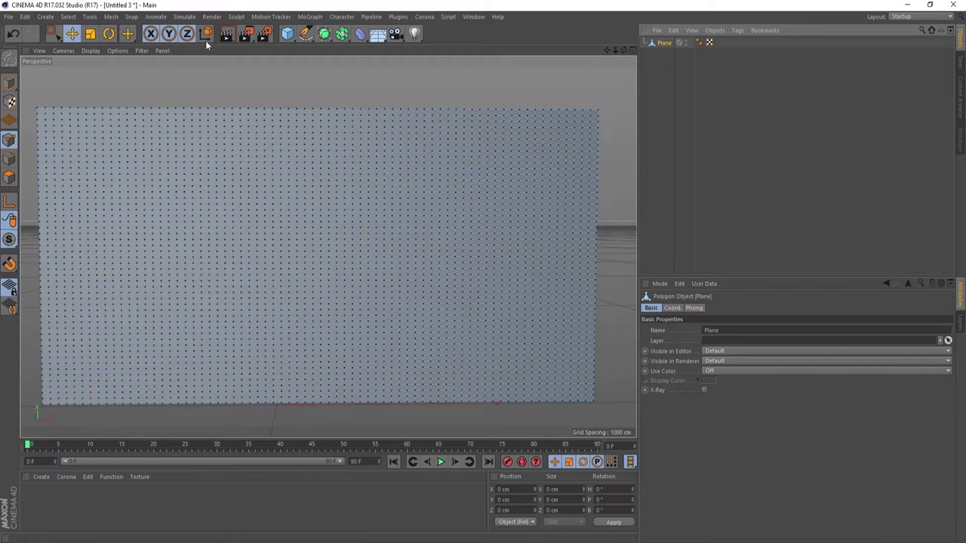
pyautogui.click(51, 33)
pyautogui.moveTo(612, 89); pyautogui.dragTo(309, 429)
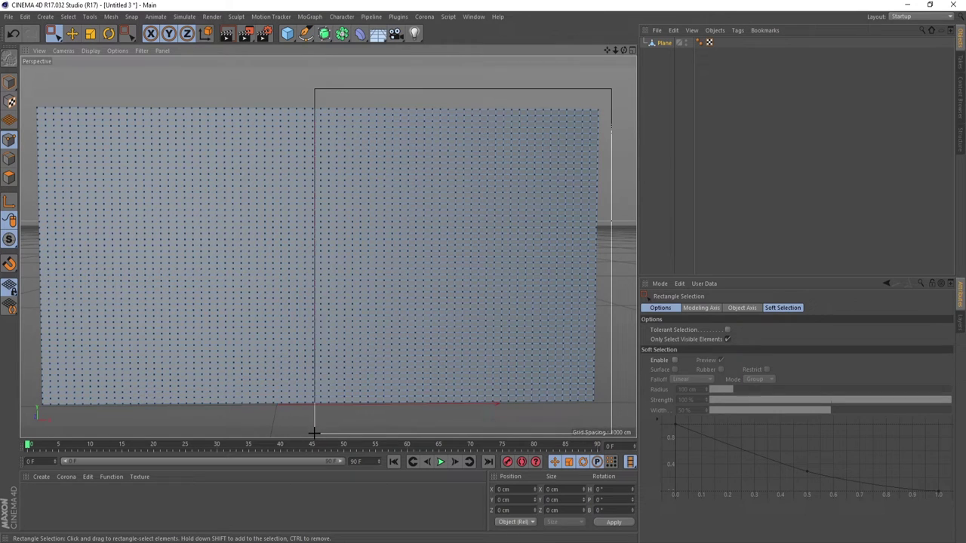
pyautogui.moveTo(310, 428); pyautogui.dragTo(317, 430)
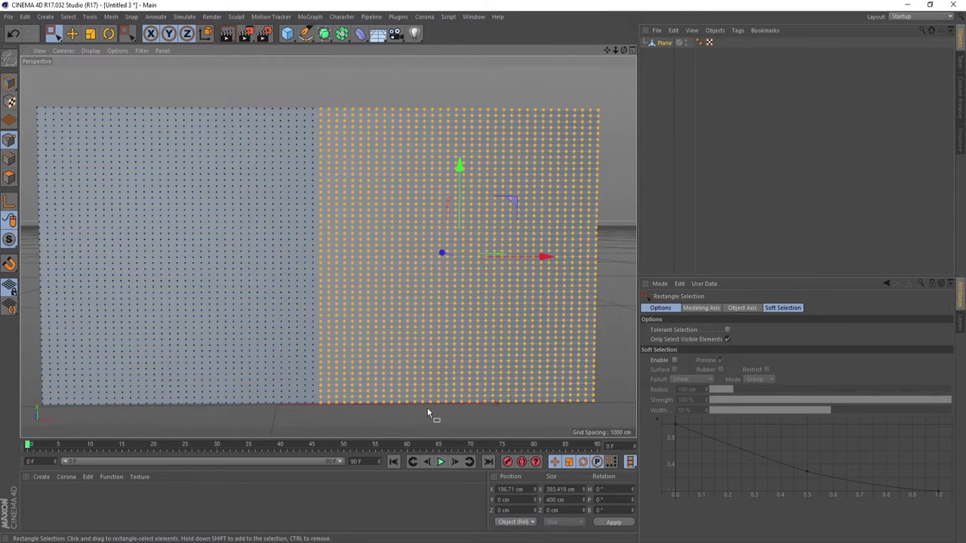
pyautogui.press('Delete')
pyautogui.click(661, 44)
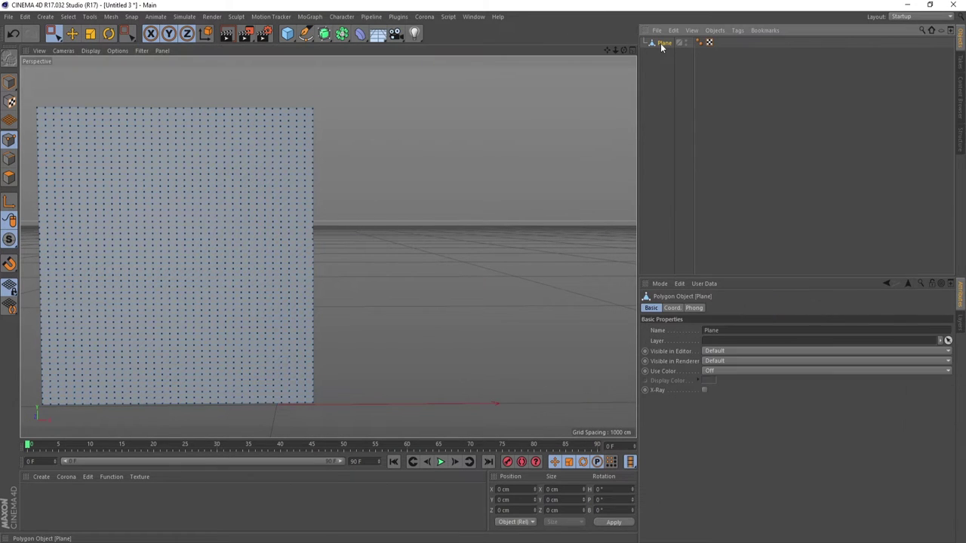
# Add a Cube and resize it into a 33 cm tall, ~799 cm wide slab, lowered slightly.
pyautogui.click(291, 36)
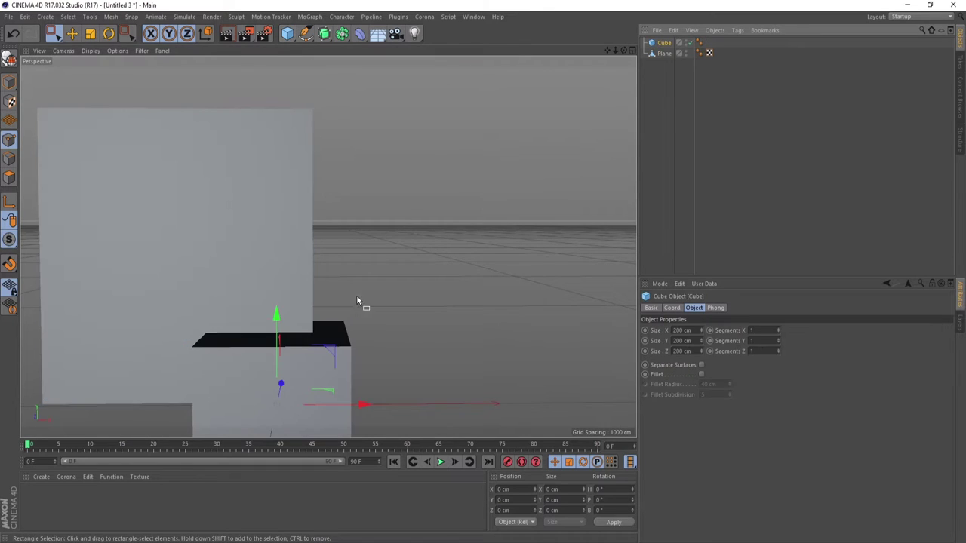
pyautogui.click(9, 81)
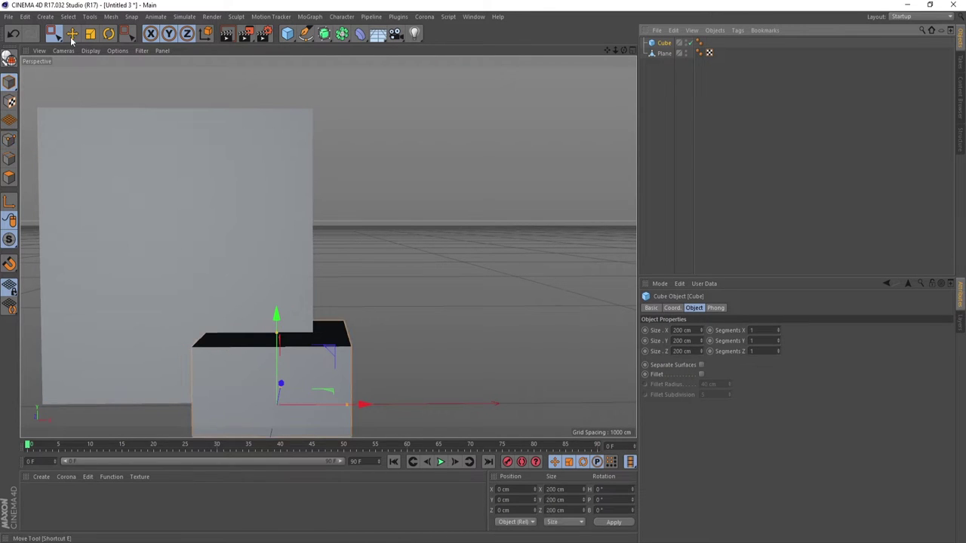
pyautogui.click(71, 36)
pyautogui.moveTo(277, 336); pyautogui.dragTo(278, 399)
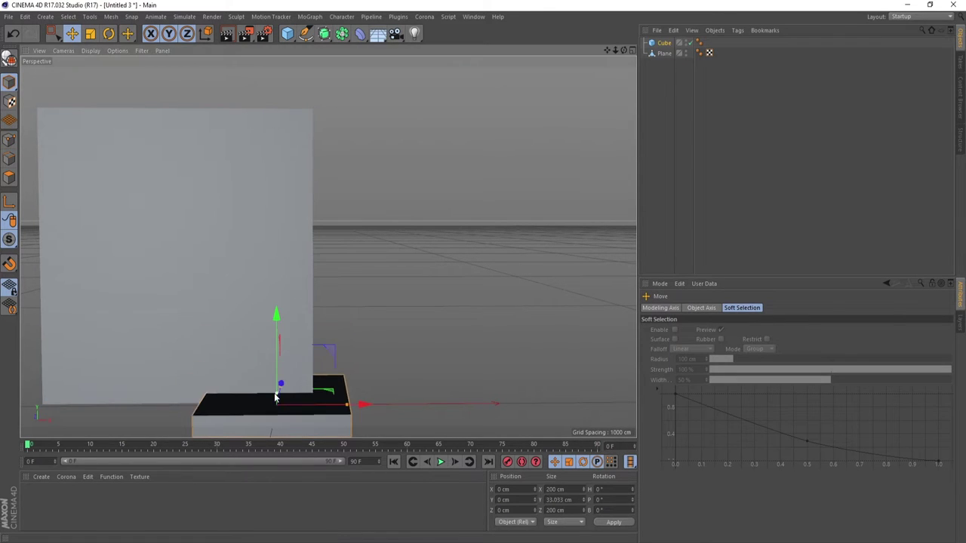
pyautogui.moveTo(347, 406); pyautogui.dragTo(531, 403)
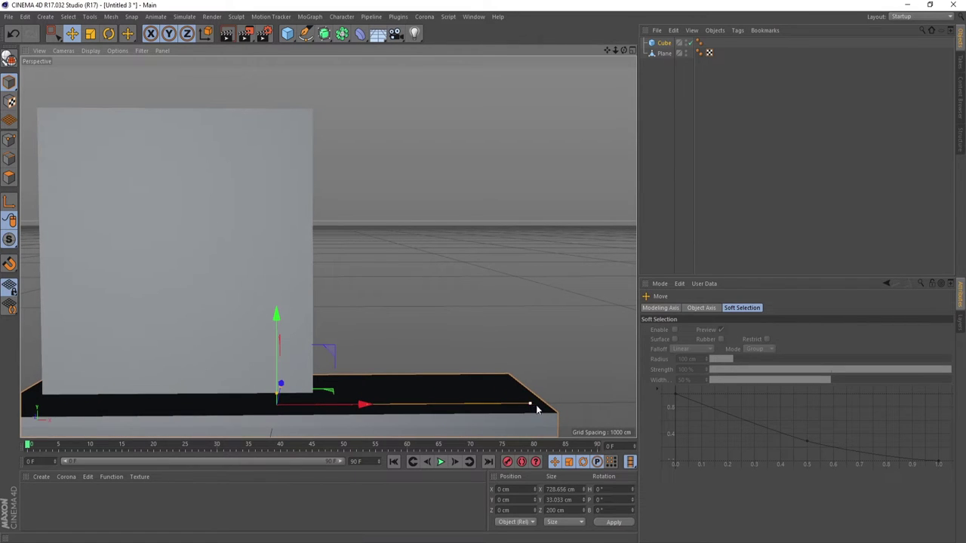
pyautogui.moveTo(367, 405); pyautogui.dragTo(386, 404)
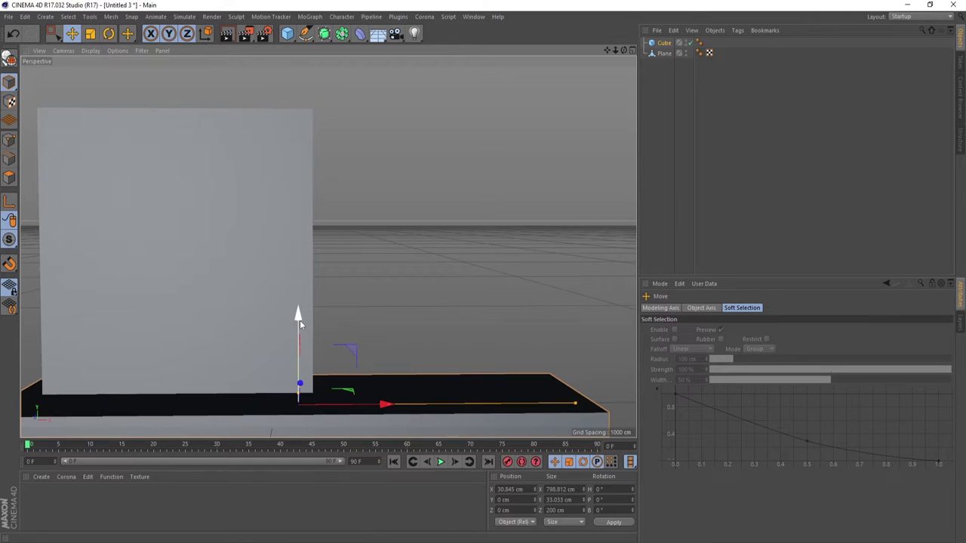
pyautogui.moveTo(298, 316); pyautogui.dragTo(305, 344)
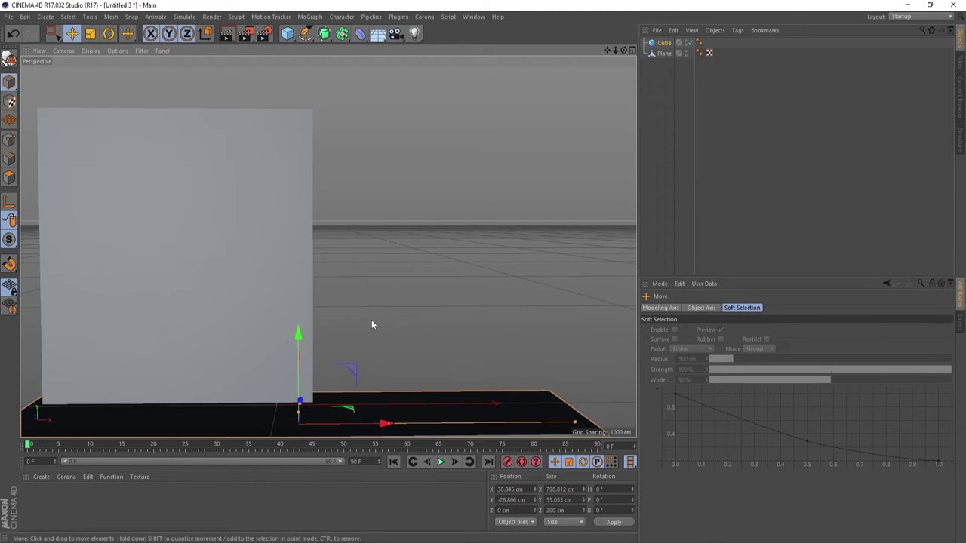
# Rename the plane to Curtain.
pyautogui.click(662, 53)
pyautogui.doubleClick(662, 53)
pyautogui.write('Curta')
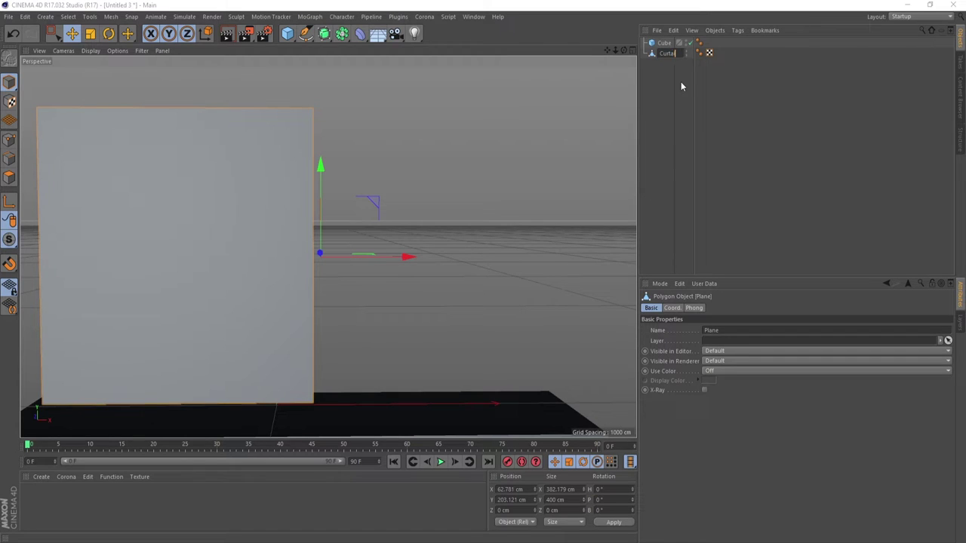
pyautogui.write('in')
pyautogui.press('Return')
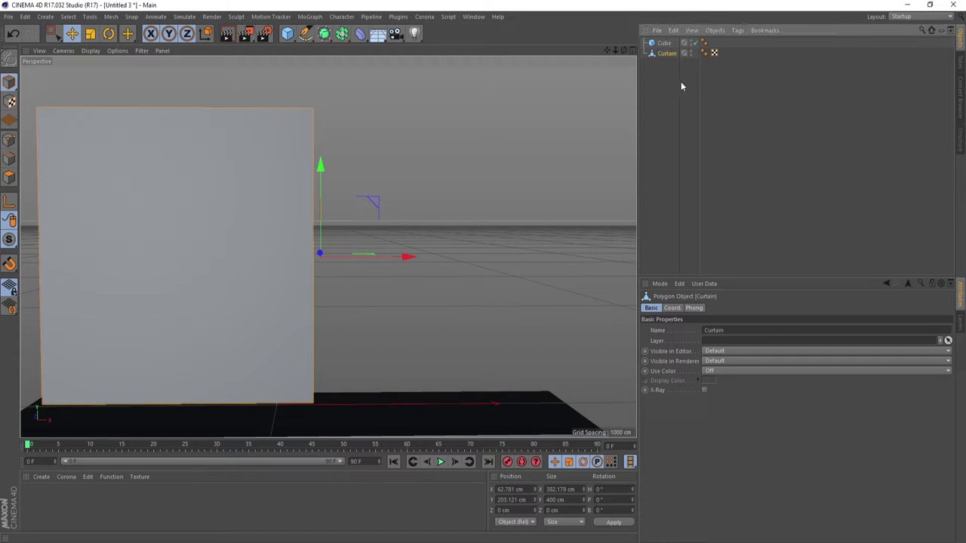
# Add a Cloth simulation tag to Curtain and rewind to frame 0.
pyautogui.rightClick(669, 56)
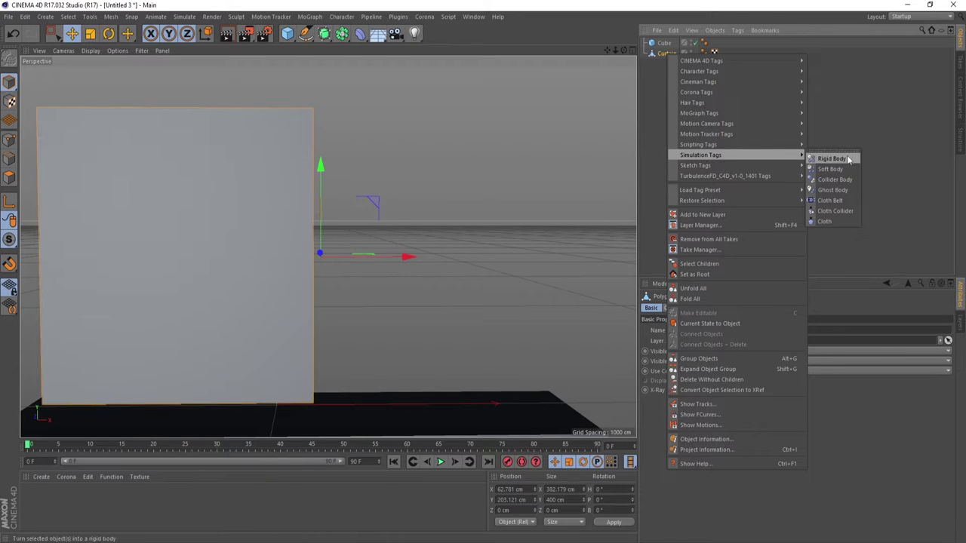
pyautogui.moveTo(700, 154)
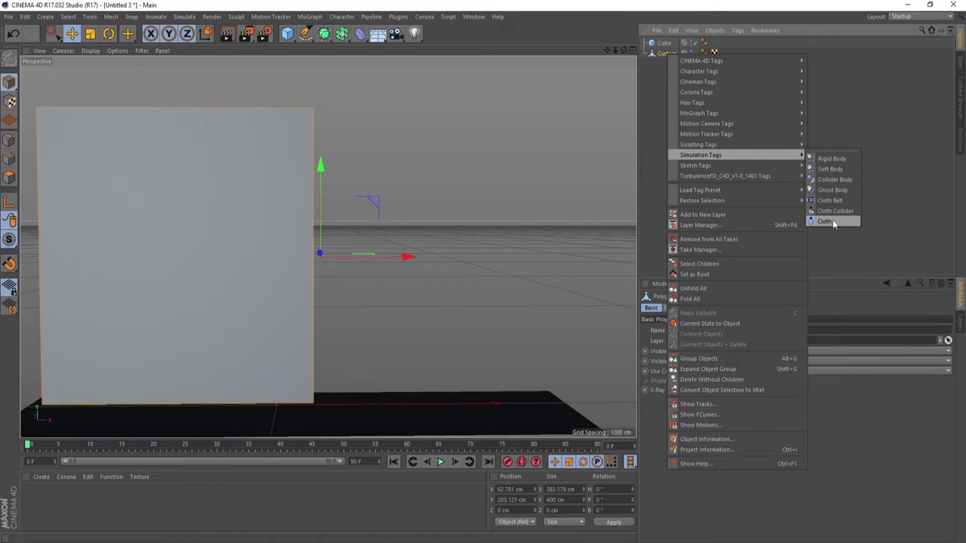
pyautogui.click(832, 221)
pyautogui.click(667, 53)
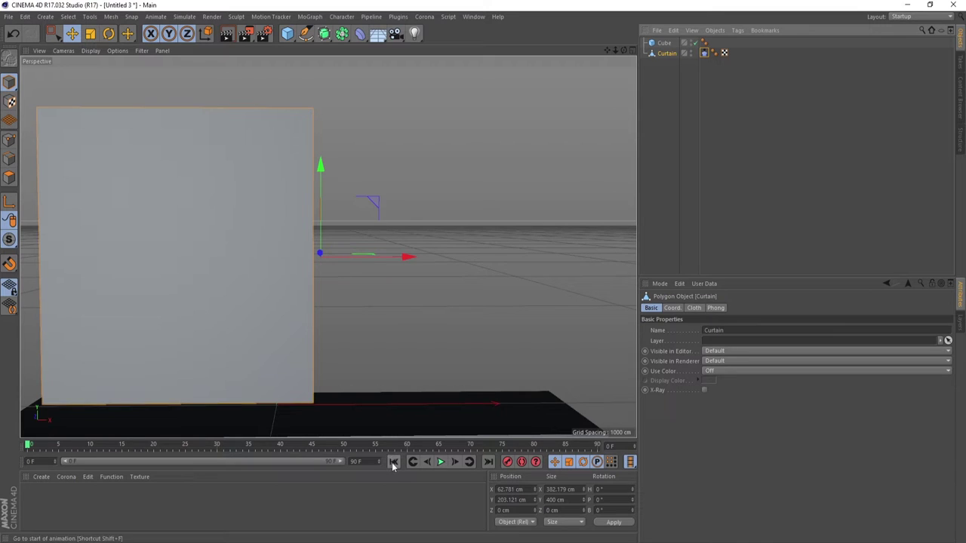
# Test-play the cloth fall, then add a Cloth Collider tag to the Cube.
pyautogui.click(440, 461)
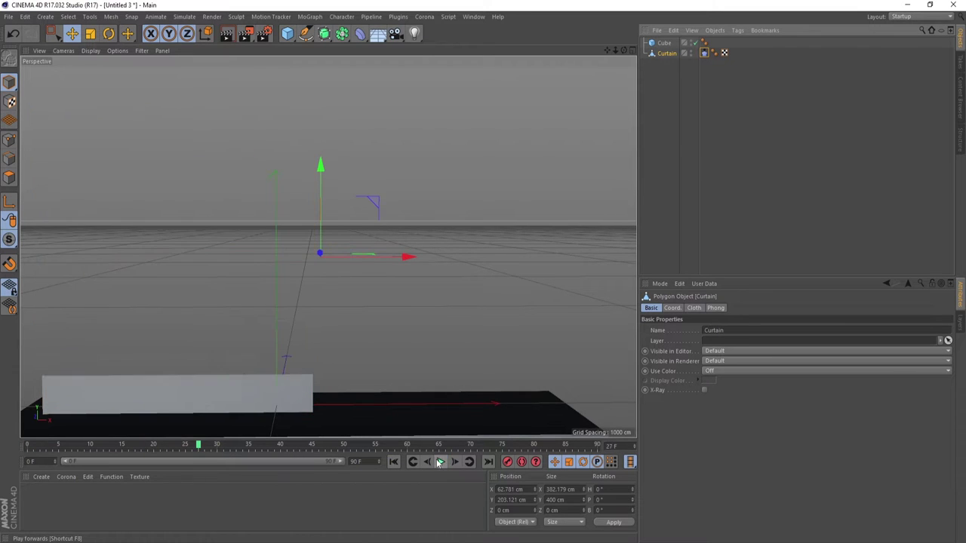
pyautogui.click(393, 462)
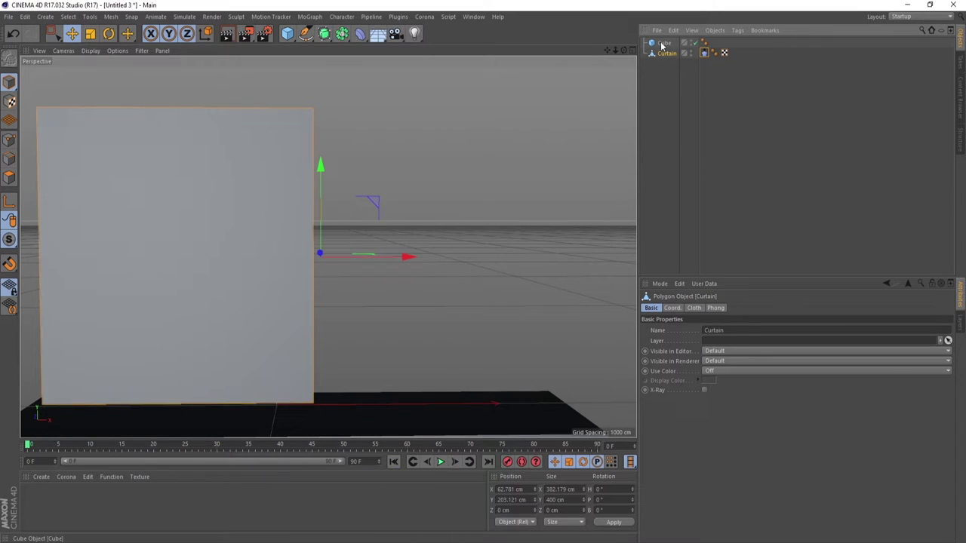
pyautogui.rightClick(664, 43)
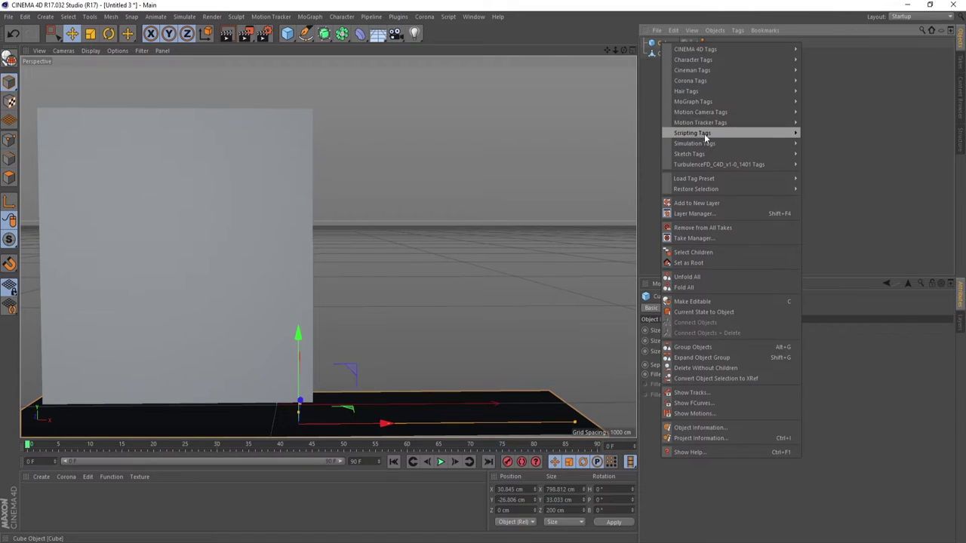
pyautogui.moveTo(694, 143)
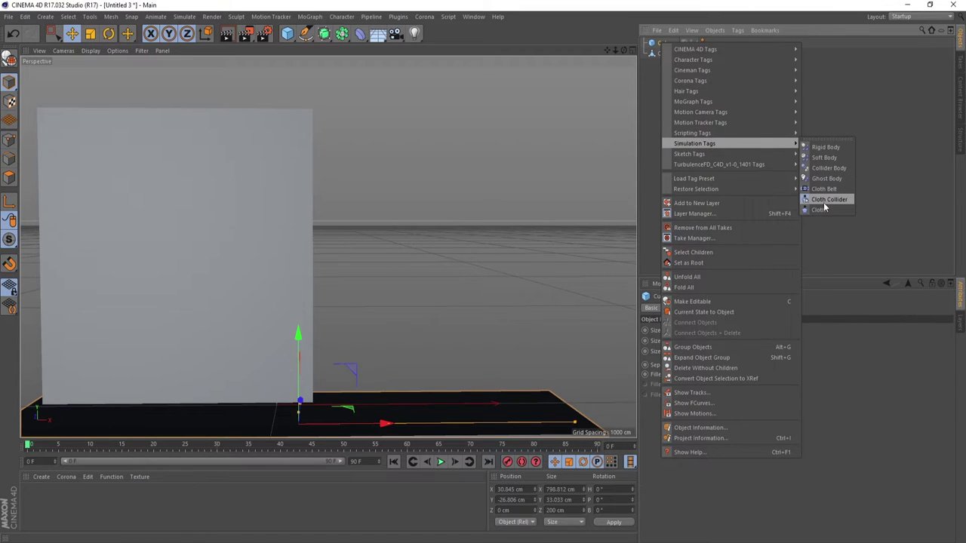
pyautogui.click(827, 199)
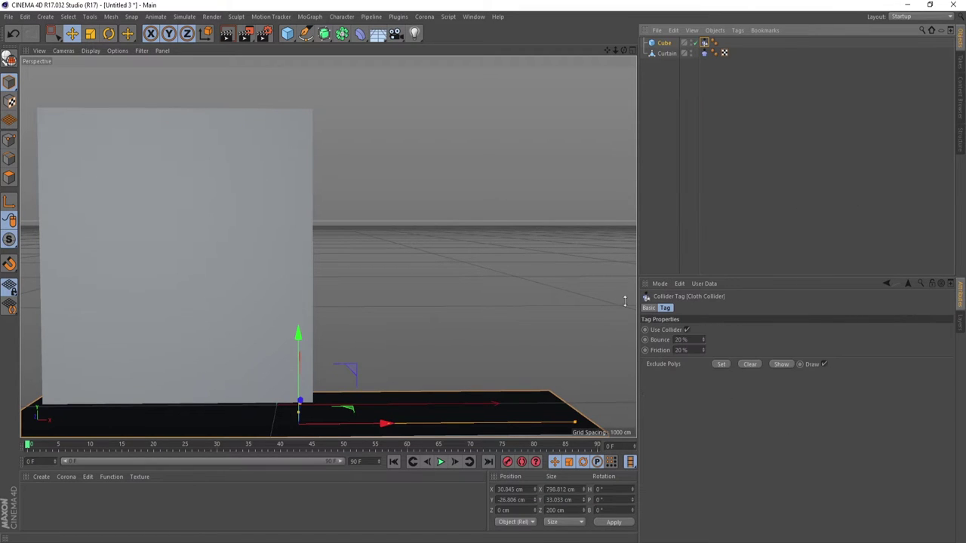
# Play the simulation to check the collision, rewind to frame 0, and select Curtain.
pyautogui.click(443, 463)
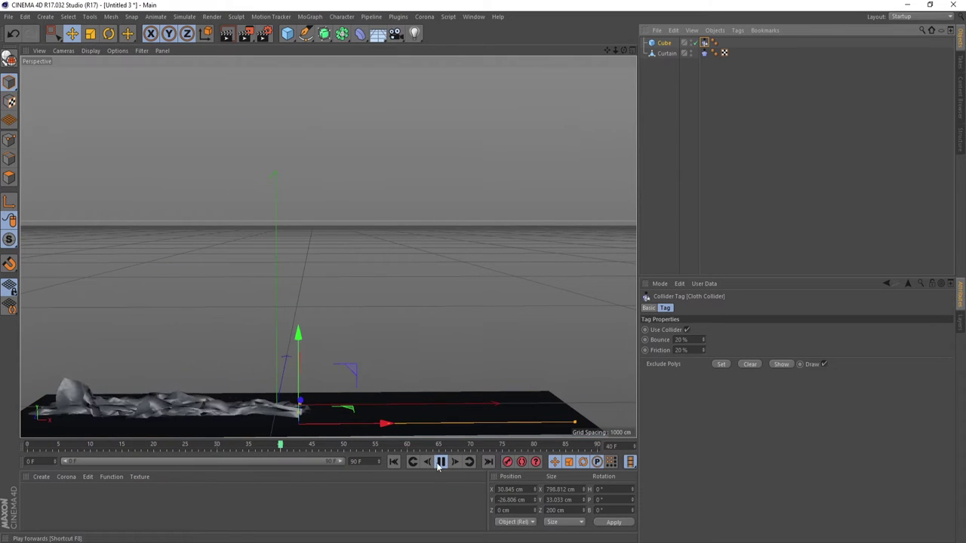
pyautogui.click(441, 462)
pyautogui.click(393, 463)
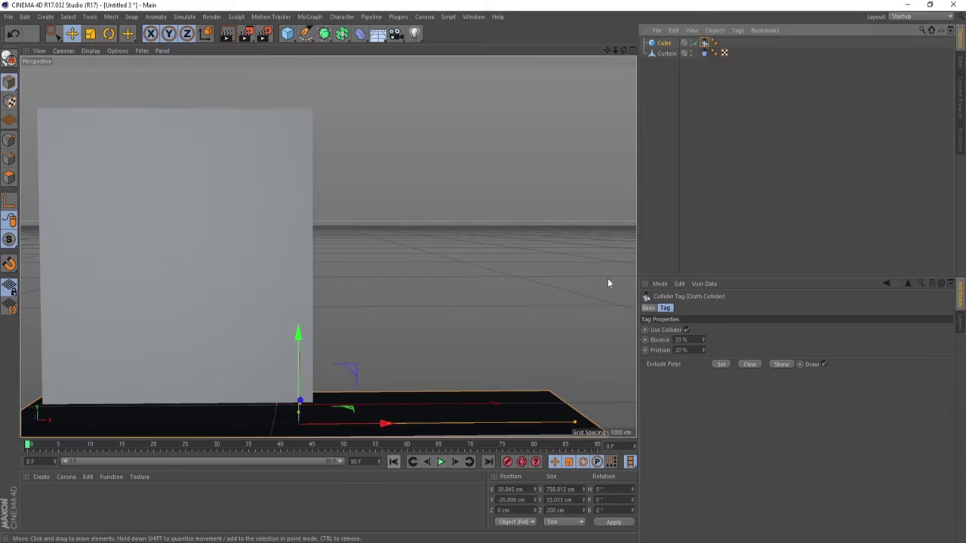
pyautogui.click(664, 54)
# In Points mode, box-select Curtain's left-edge point column and show its Cloth tag settings.
pyautogui.click(10, 140)
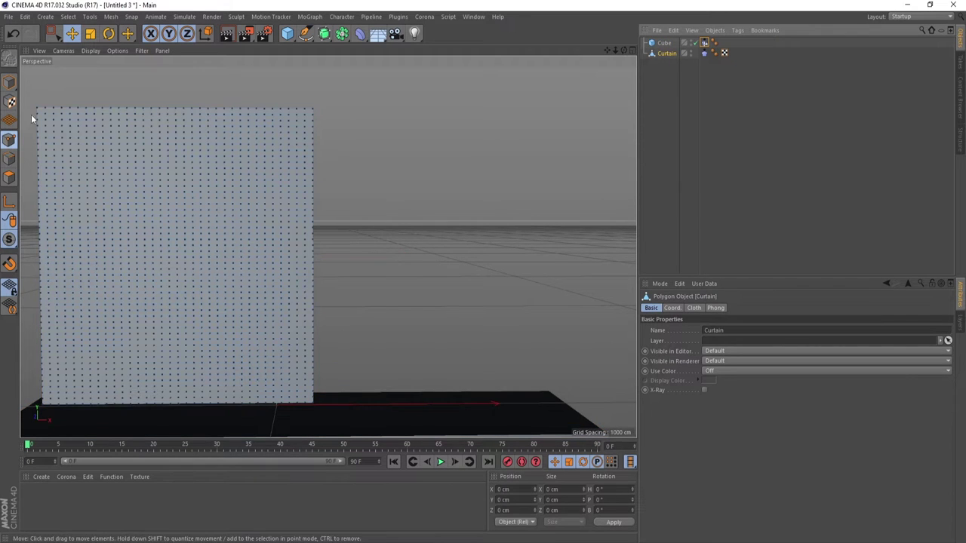
pyautogui.click(51, 35)
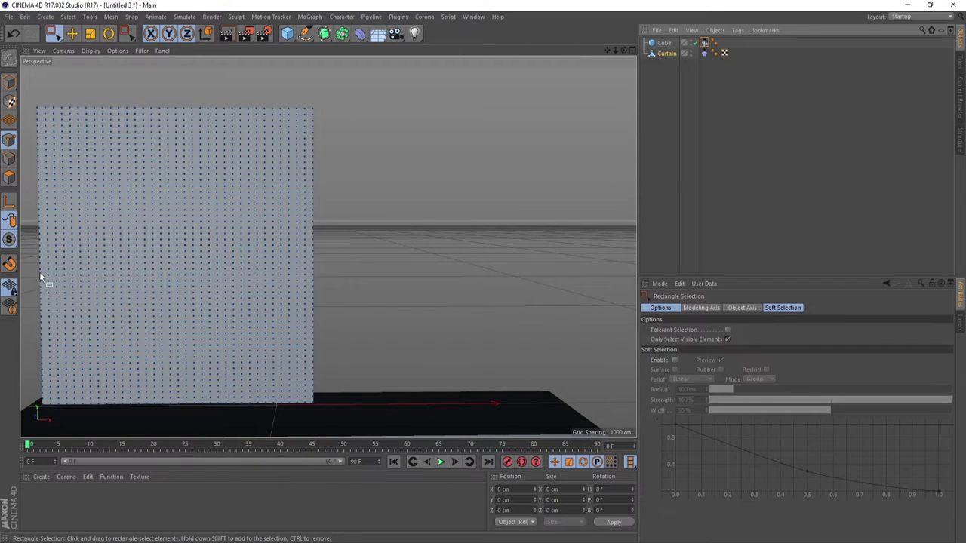
pyautogui.moveTo(33, 408); pyautogui.dragTo(39, 92)
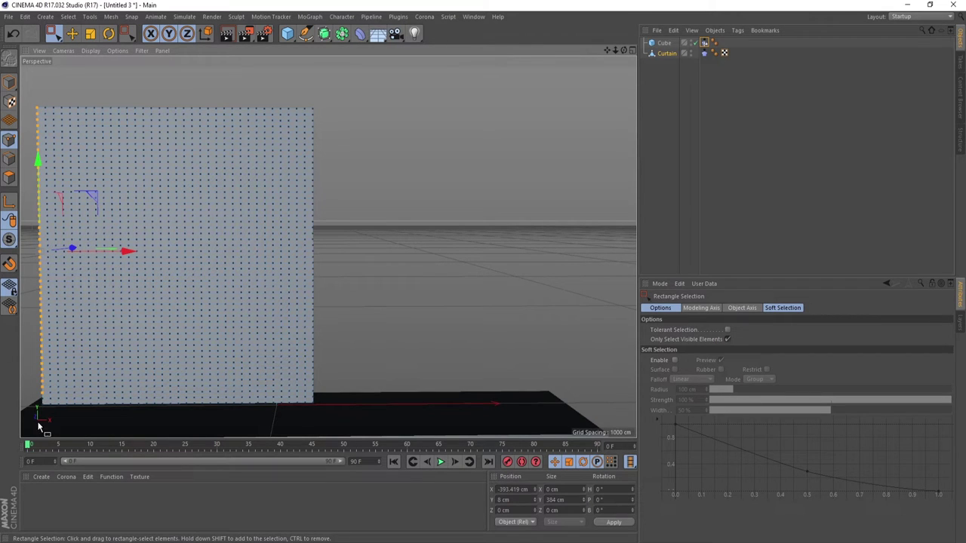
pyautogui.moveTo(34, 421); pyautogui.dragTo(41, 102)
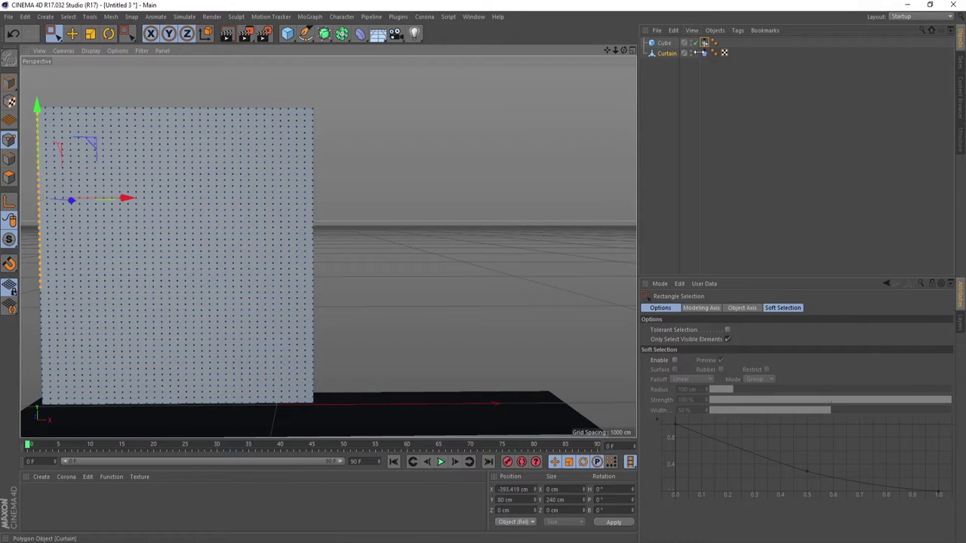
pyautogui.click(703, 54)
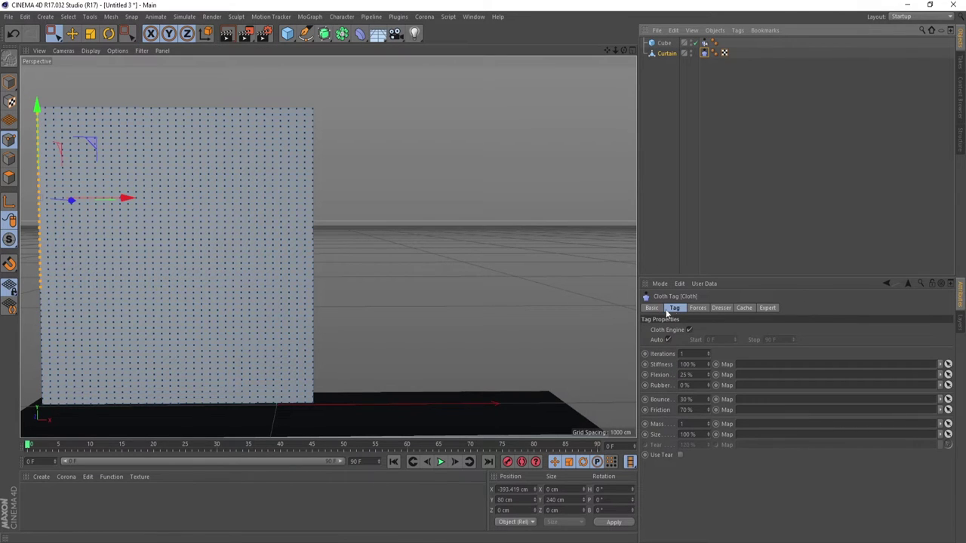
# In the Cloth tag's Dresser tab, try Fix Points Set, then undo it.
pyautogui.click(694, 309)
pyautogui.click(720, 309)
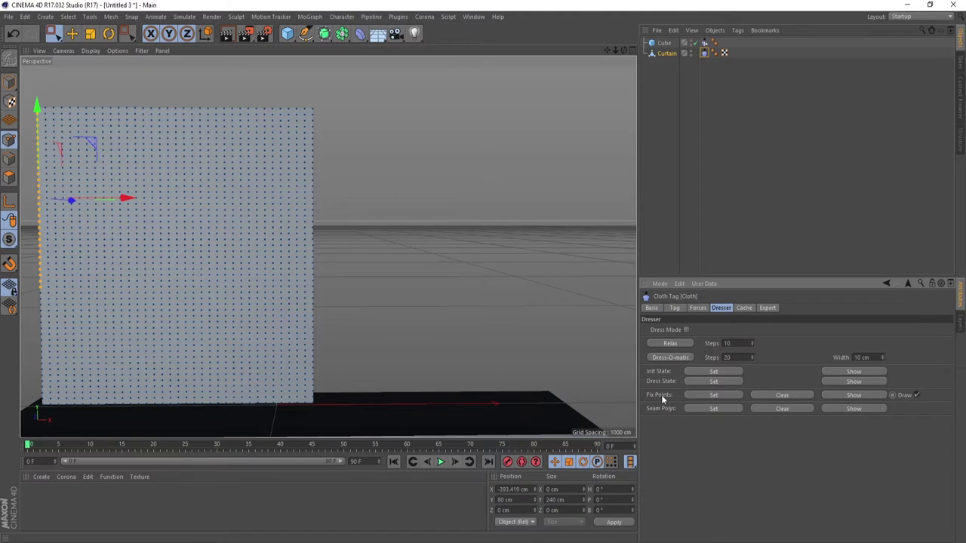
pyautogui.click(720, 396)
pyautogui.click(13, 34)
# Reselect the left-edge points in Front view and set them as cloth fix points.
pyautogui.moveTo(625, 51); pyautogui.dragTo(328, 246)
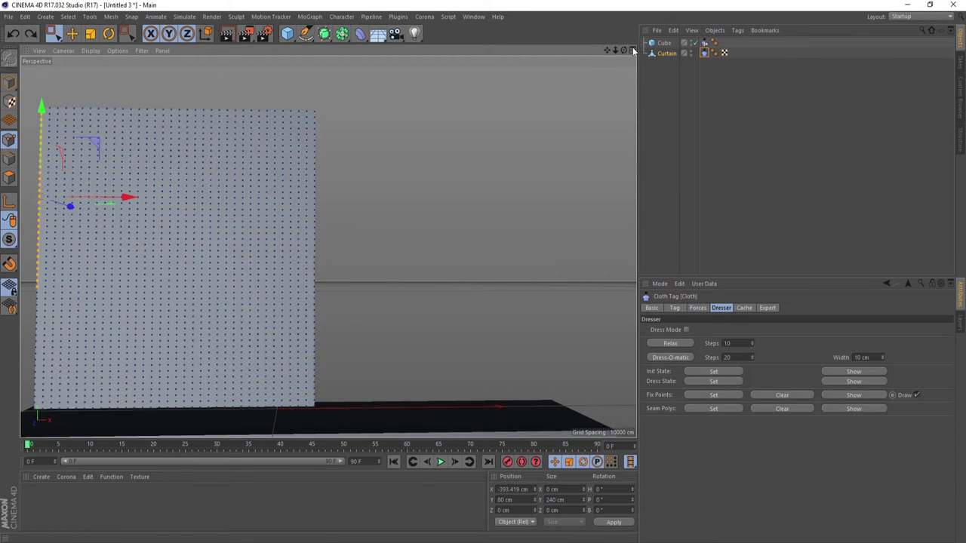
pyautogui.middleClick(601, 206)
pyautogui.click(634, 250)
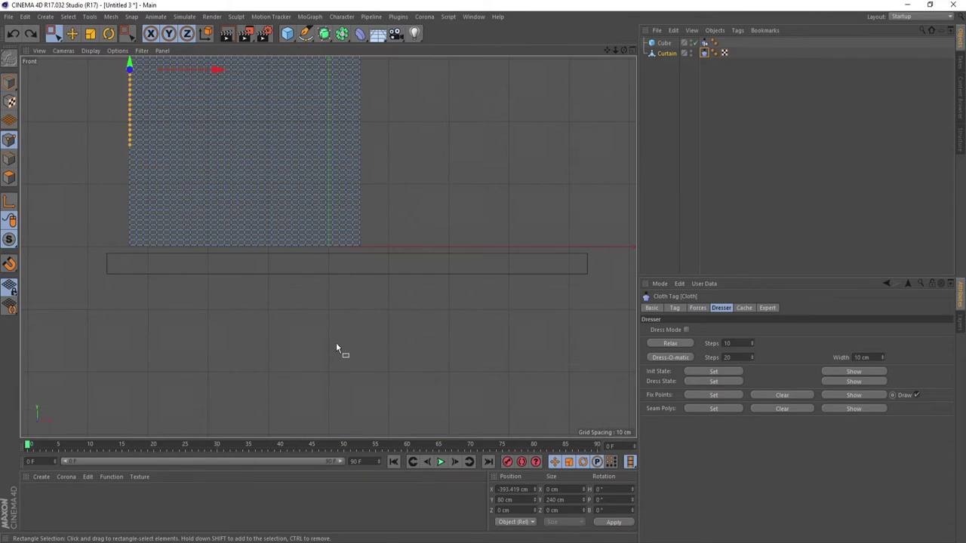
pyautogui.moveTo(615, 50); pyautogui.dragTo(328, 247)
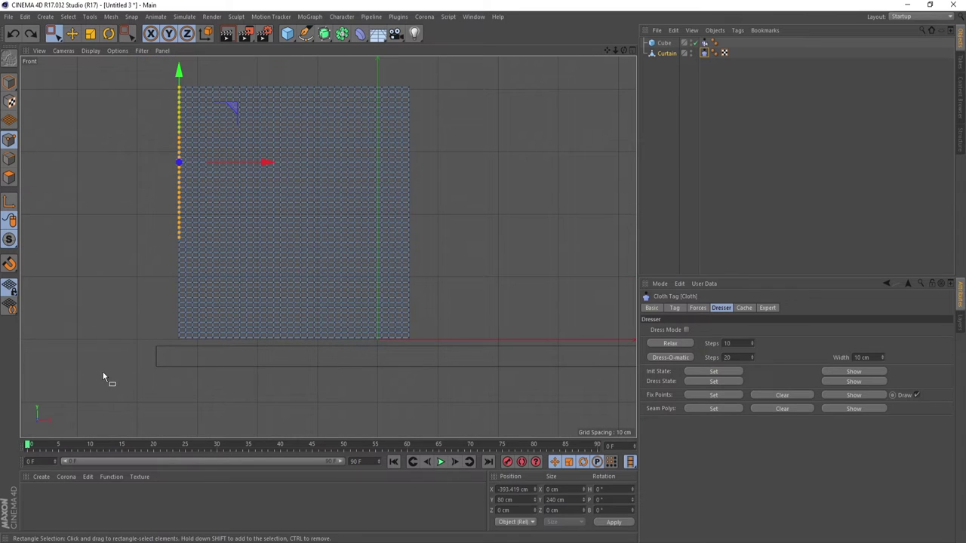
pyautogui.moveTo(105, 371); pyautogui.dragTo(181, 67)
pyautogui.click(709, 396)
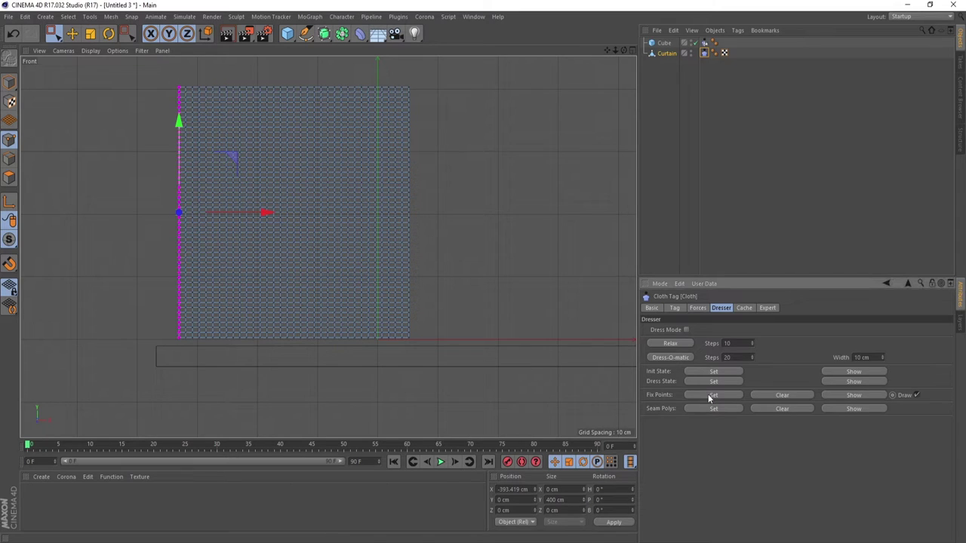
pyautogui.click(634, 49)
# Play the simulation to test the pinned curtain, then rewind to frame 0.
pyautogui.click(322, 51)
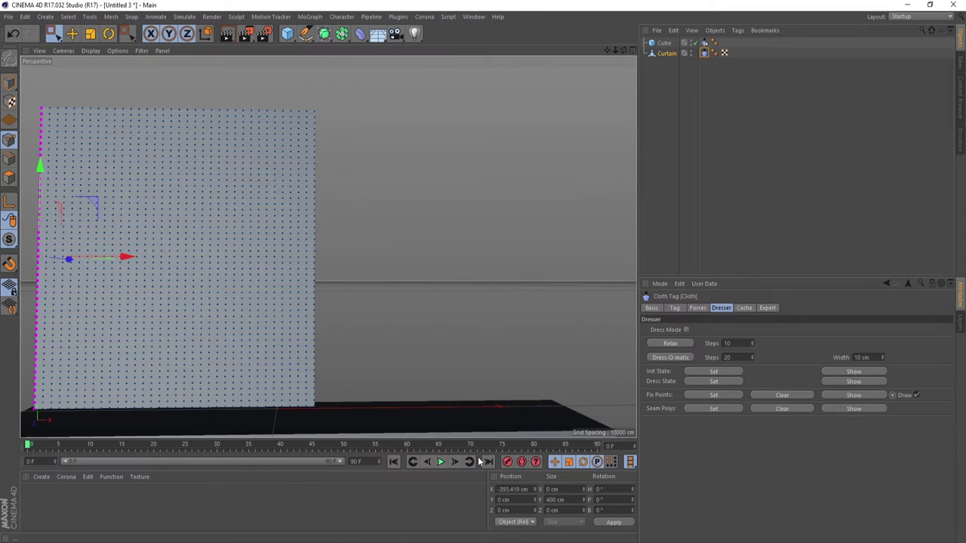
pyautogui.click(439, 462)
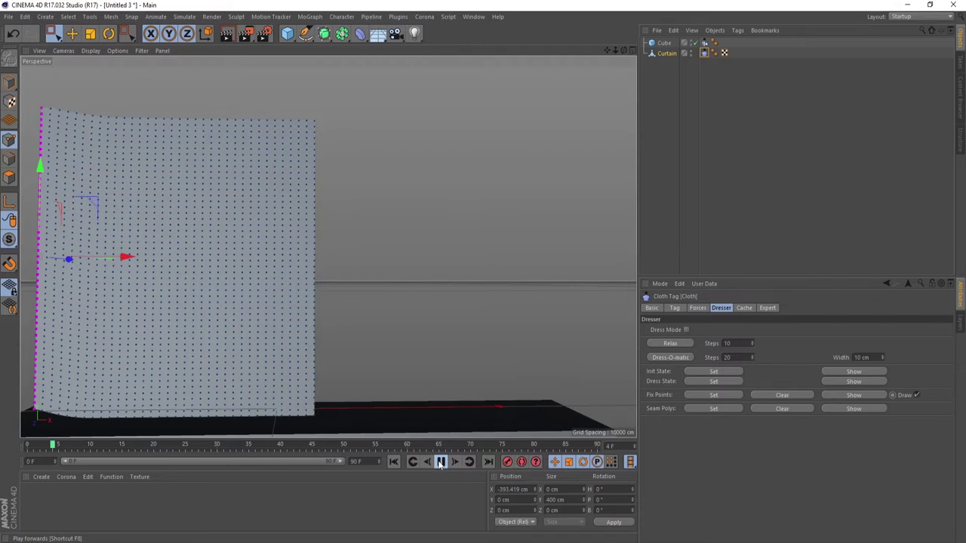
pyautogui.click(440, 462)
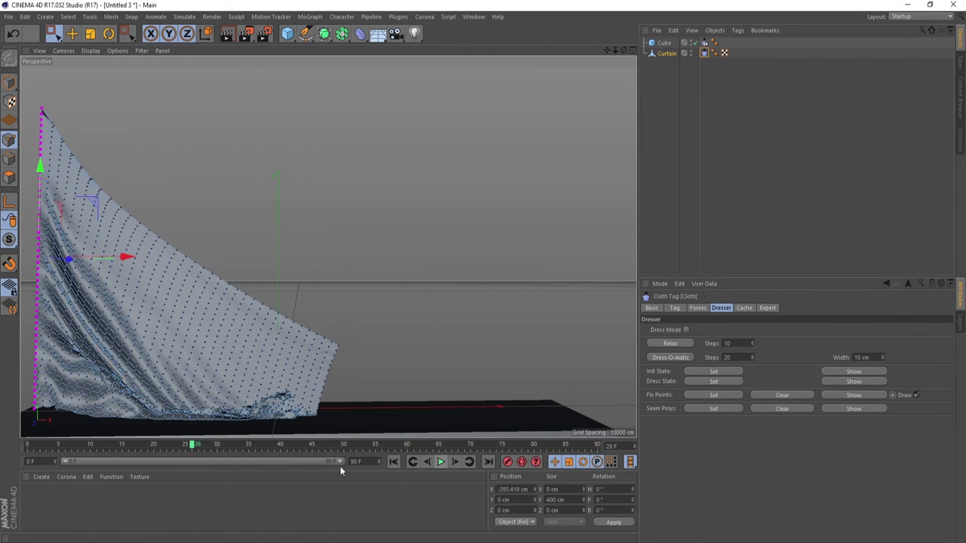
pyautogui.click(393, 462)
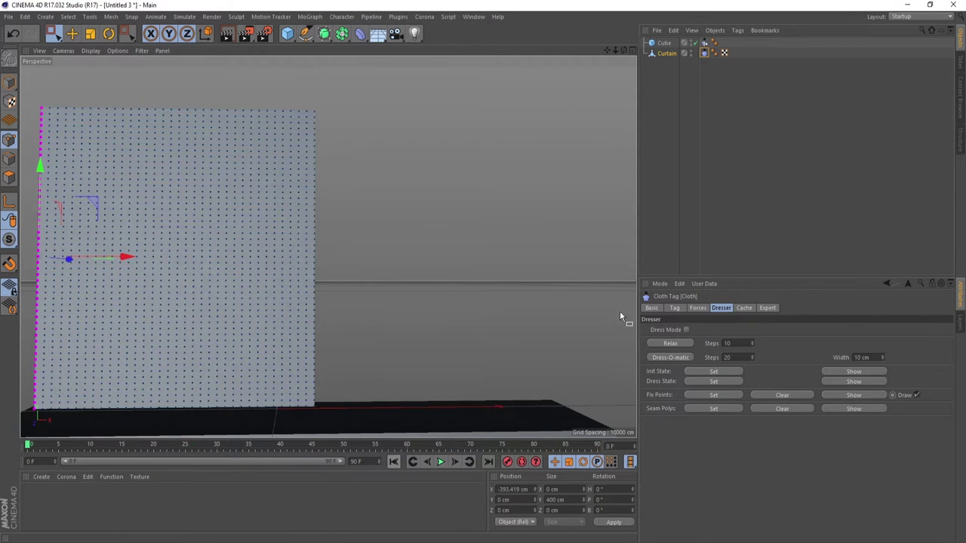
# Rename the cube to Floor and add a Cylinder.
pyautogui.click(665, 44)
pyautogui.write('Floo')
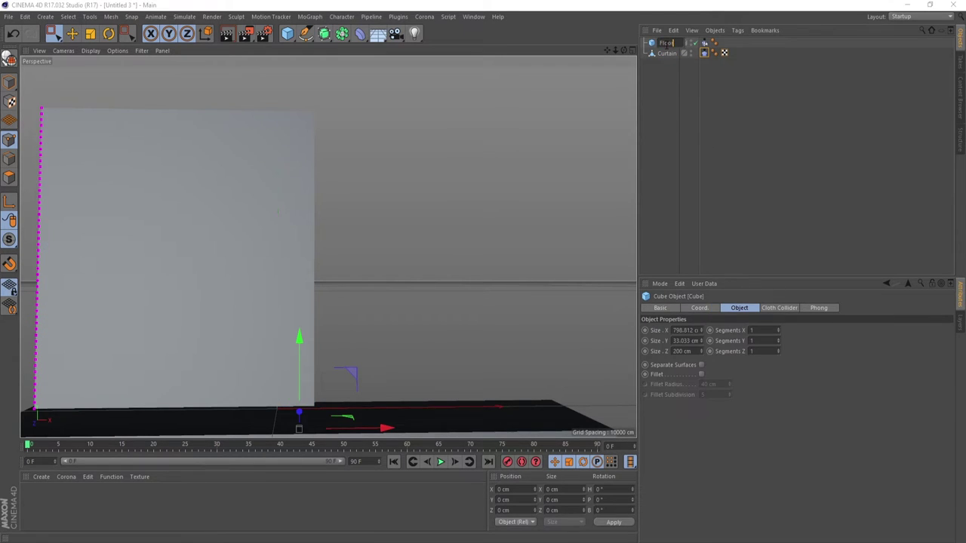
pyautogui.write('r')
pyautogui.press('Return')
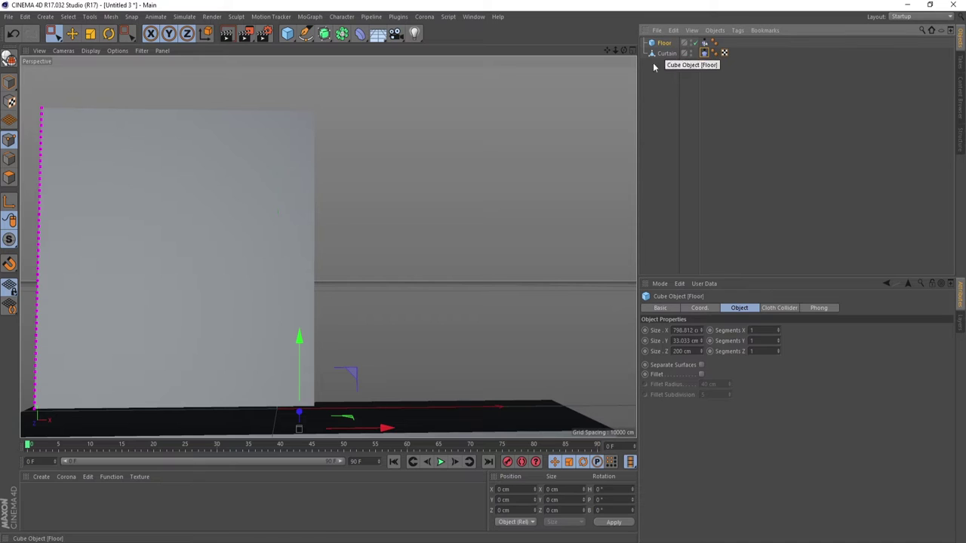
pyautogui.moveTo(287, 34); pyautogui.dragTo(485, 55)
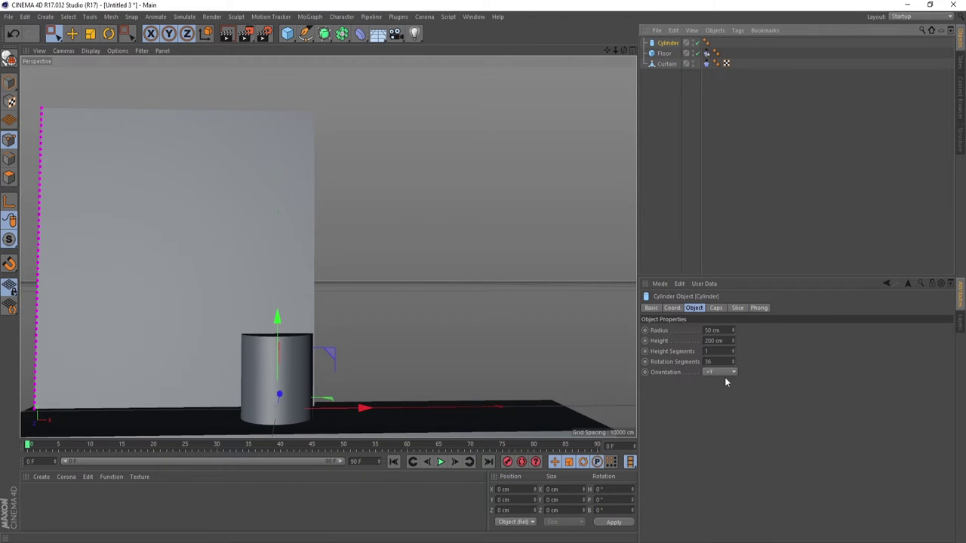
# Lay the Cylinder along -X, thin it to a 4.283 cm radius, and lift it to the curtain top.
pyautogui.click(723, 373)
pyautogui.click(725, 394)
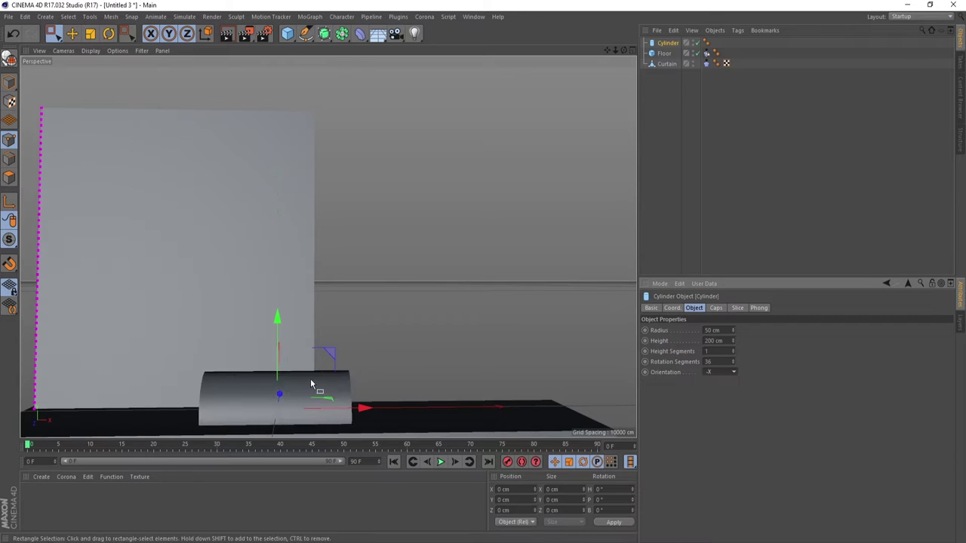
pyautogui.moveTo(278, 355); pyautogui.dragTo(278, 289)
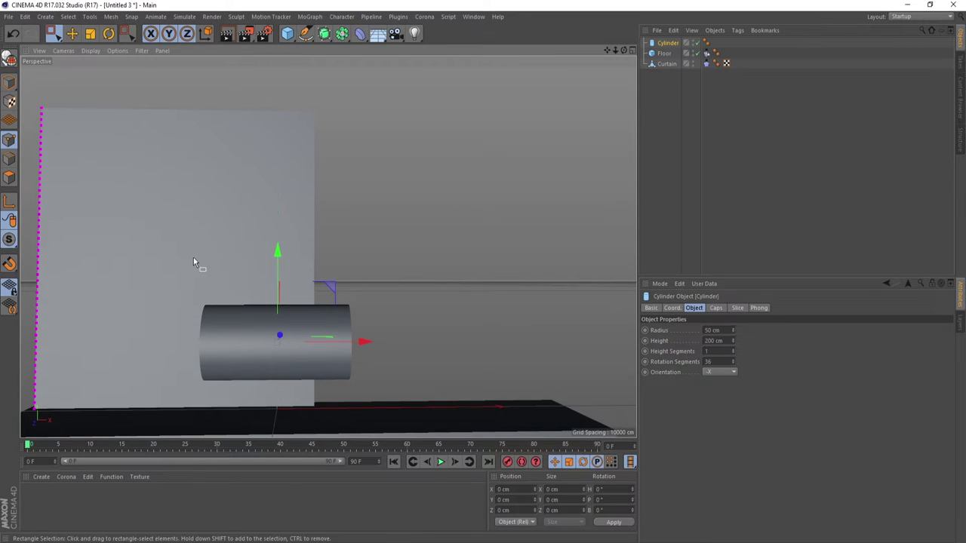
pyautogui.click(298, 320)
pyautogui.moveTo(211, 313); pyautogui.dragTo(207, 340)
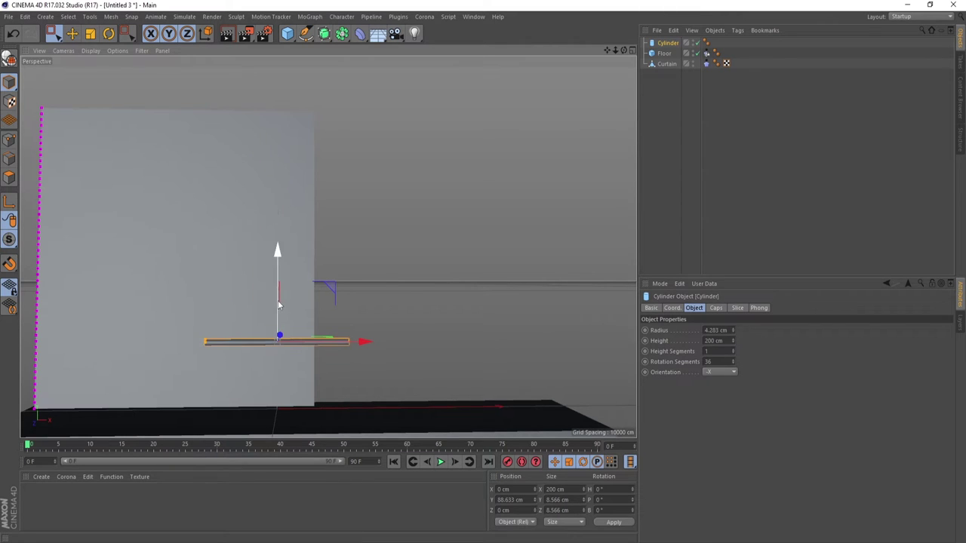
pyautogui.moveTo(270, 317)
pyautogui.mouseDown()
pyautogui.moveTo(312, 88)
pyautogui.moveTo(259, 115)
pyautogui.moveTo(226, 114)
pyautogui.mouseUp()
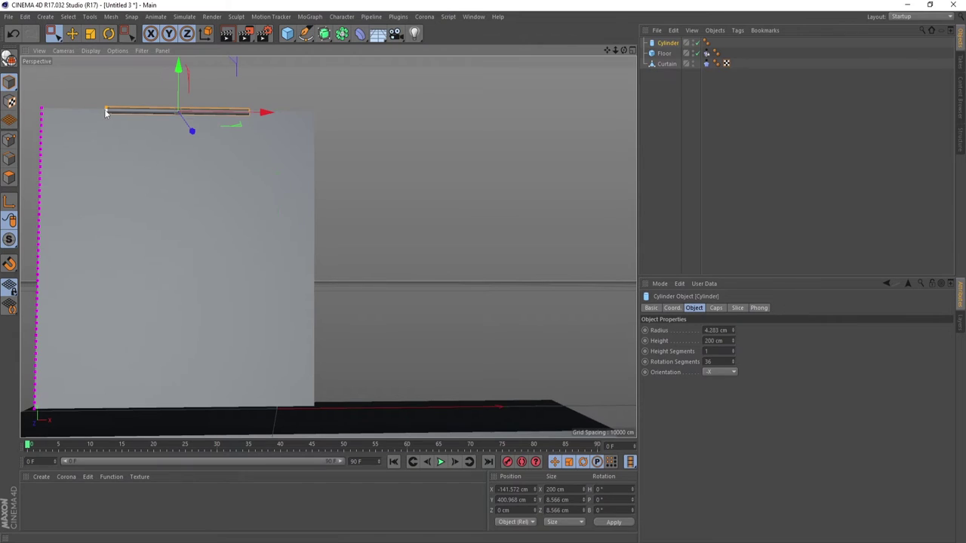
# Lengthen the rod to 385.205 cm across the curtain's top edge, checking it from an orbited, zoomed view.
pyautogui.moveTo(97, 111); pyautogui.dragTo(45, 113)
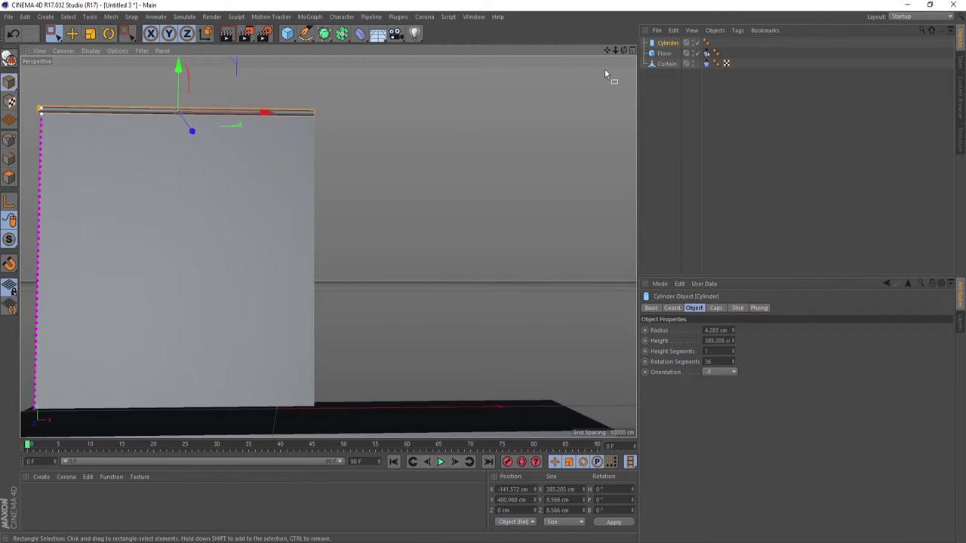
pyautogui.moveTo(623, 50); pyautogui.dragTo(327, 246)
pyautogui.scroll(3, 328, 245)
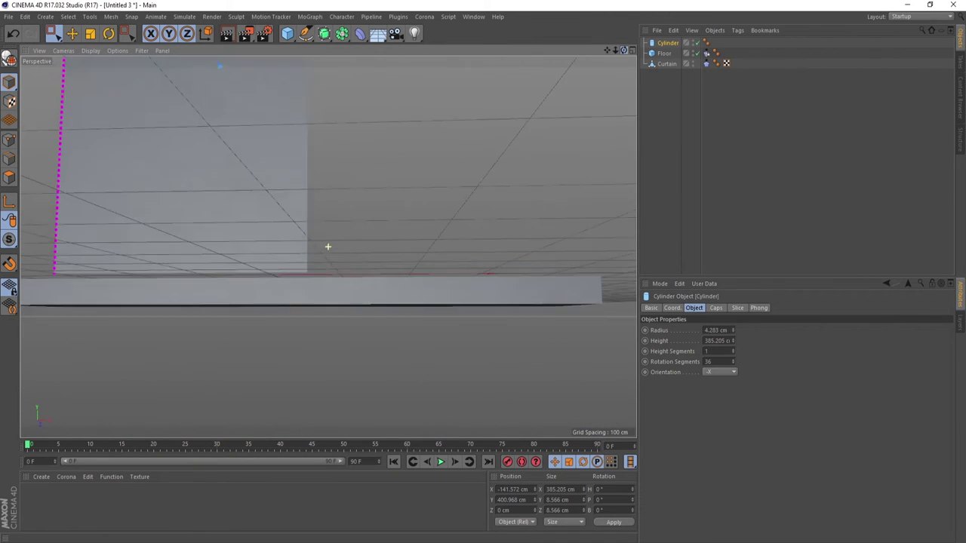
pyautogui.scroll(2, 328, 246)
pyautogui.scroll(2, 328, 246)
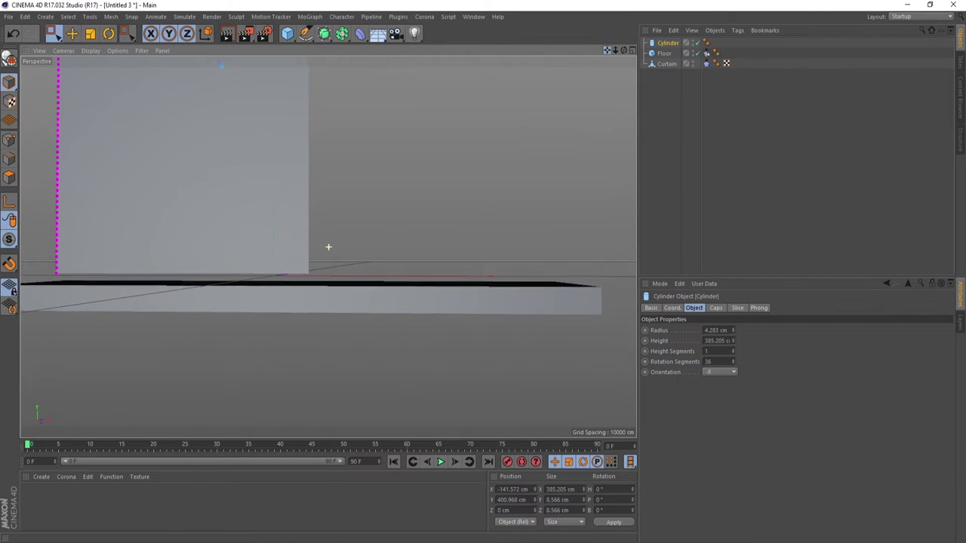
pyautogui.scroll(2, 328, 247)
pyautogui.scroll(2, 327, 246)
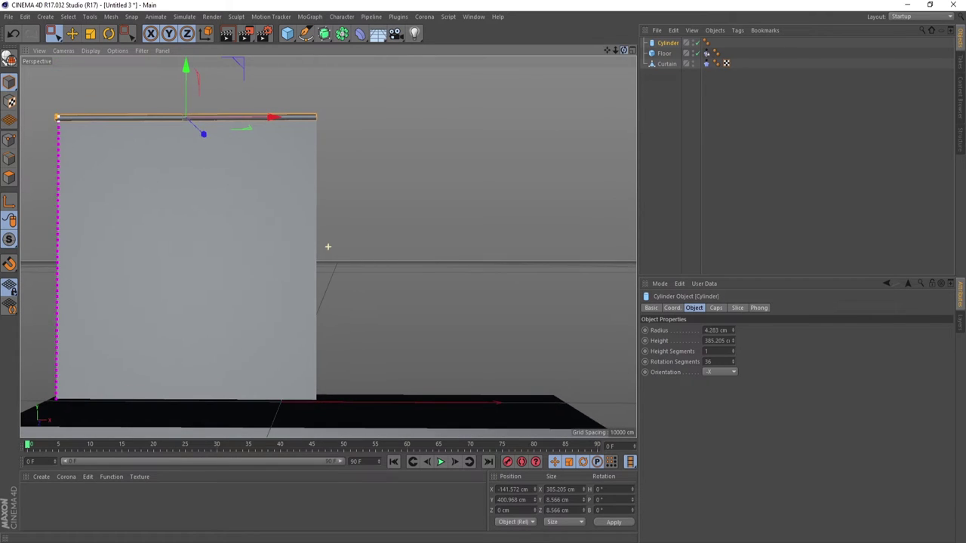
pyautogui.scroll(1, 327, 246)
pyautogui.scroll(1, 327, 246)
pyautogui.scroll(2, 329, 247)
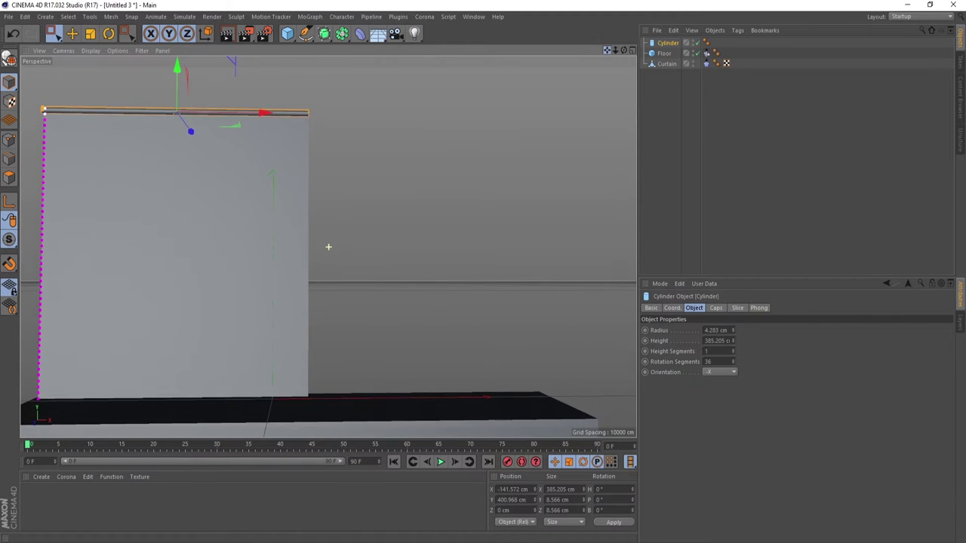
pyautogui.scroll(1, 328, 246)
pyautogui.scroll(-1, 327, 246)
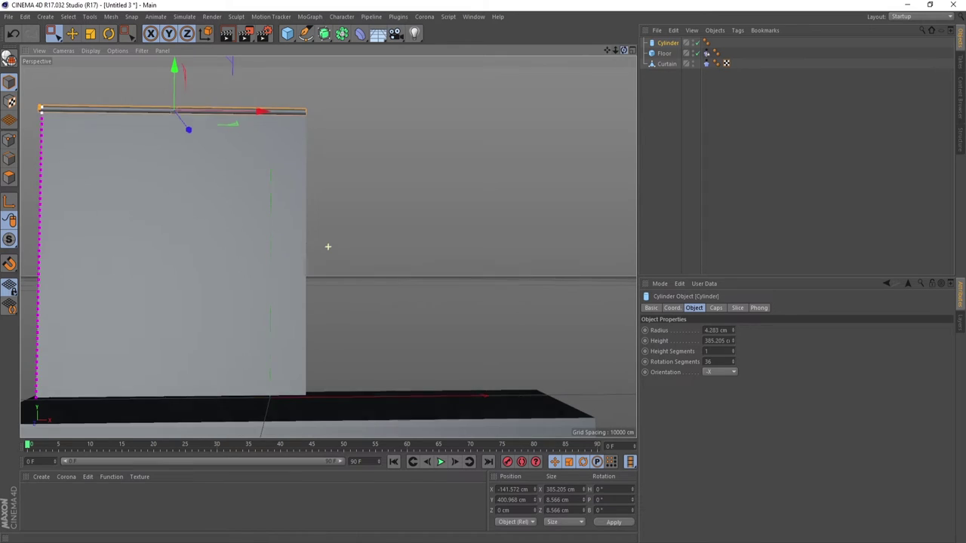
pyautogui.scroll(-2, 328, 246)
pyautogui.scroll(-1, 328, 246)
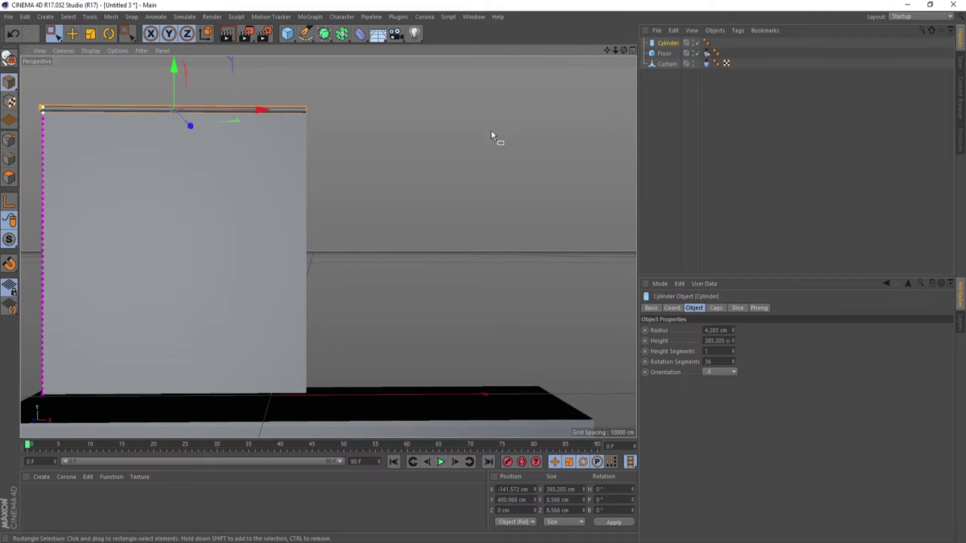
# Make the Cylinder rod editable and switch the Curtain to Points mode.
pyautogui.click(9, 58)
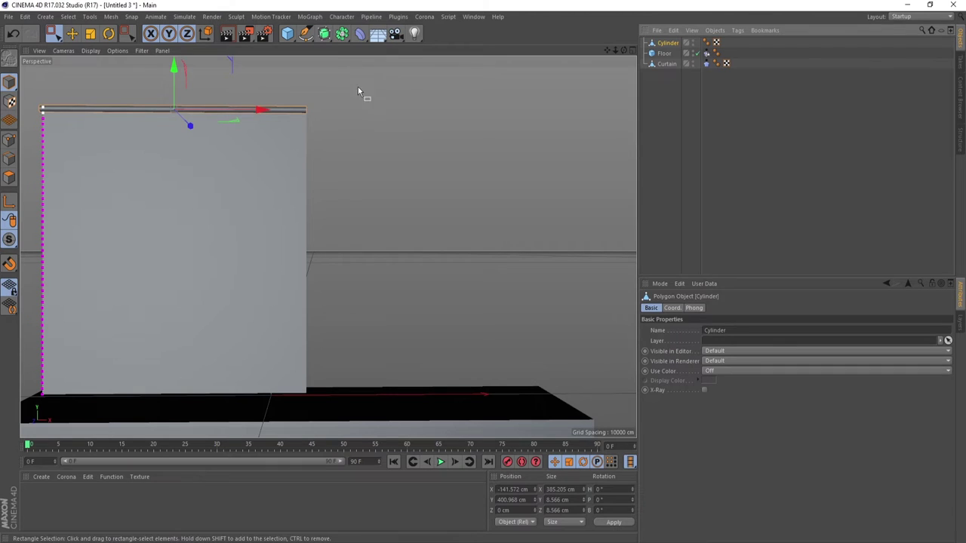
pyautogui.click(666, 65)
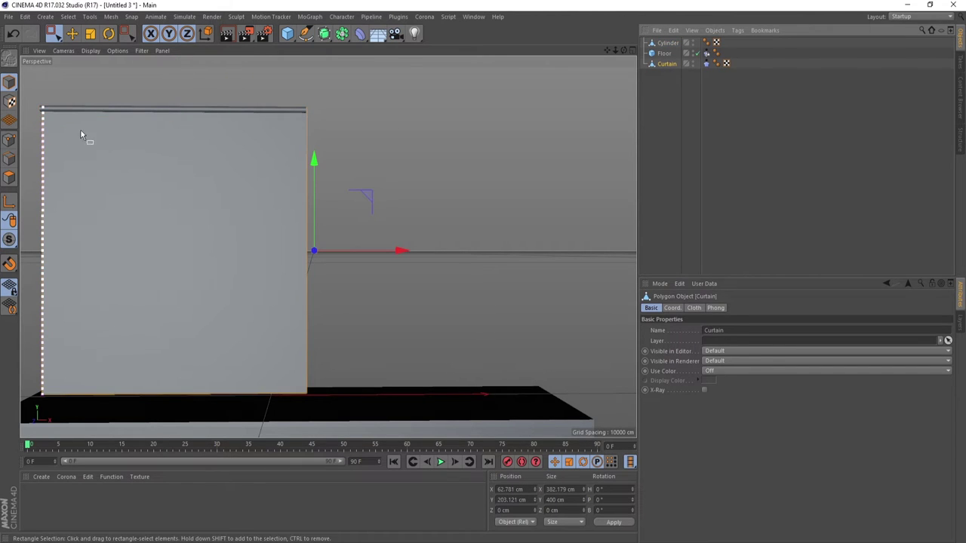
pyautogui.click(9, 140)
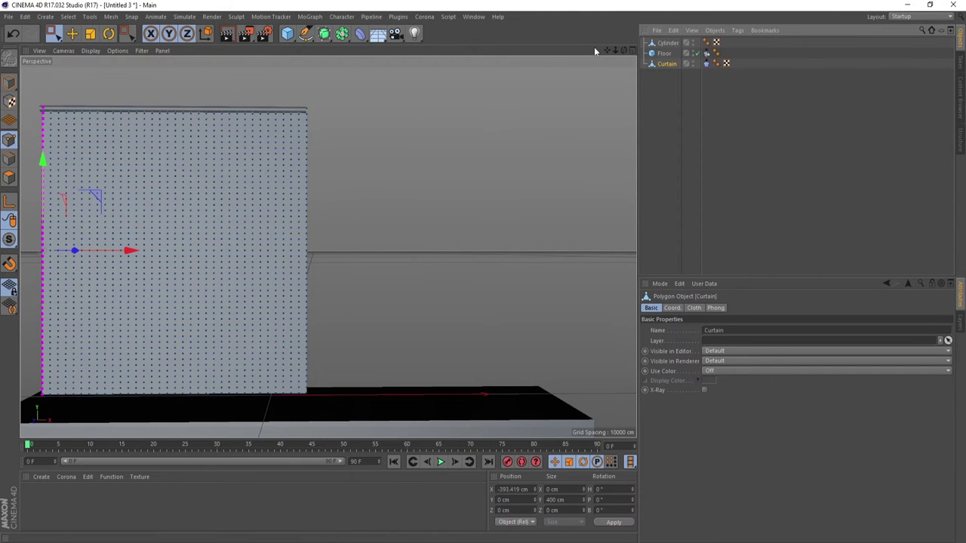
# In a maximized Front view, box-select the whole top row of curtain points.
pyautogui.click(633, 50)
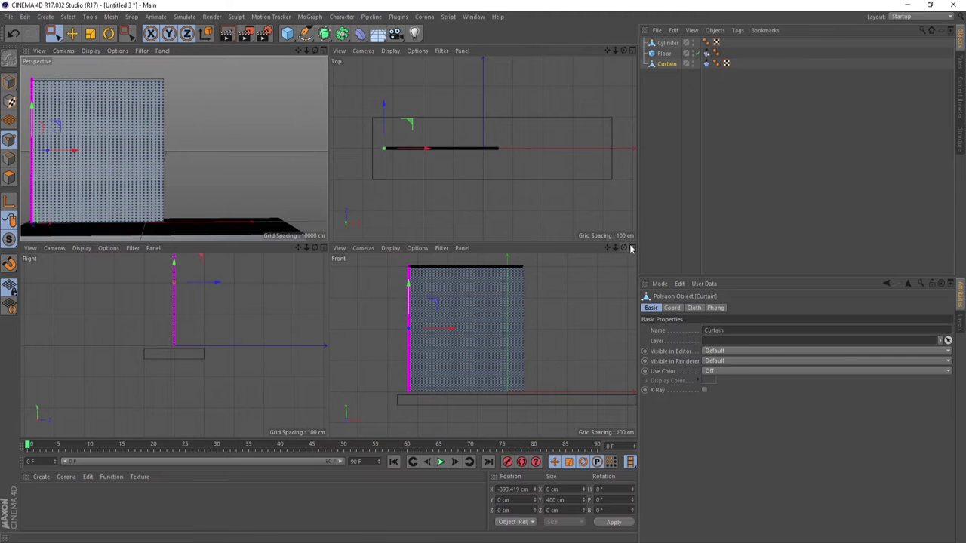
pyautogui.click(624, 248)
pyautogui.moveTo(615, 50); pyautogui.dragTo(328, 246)
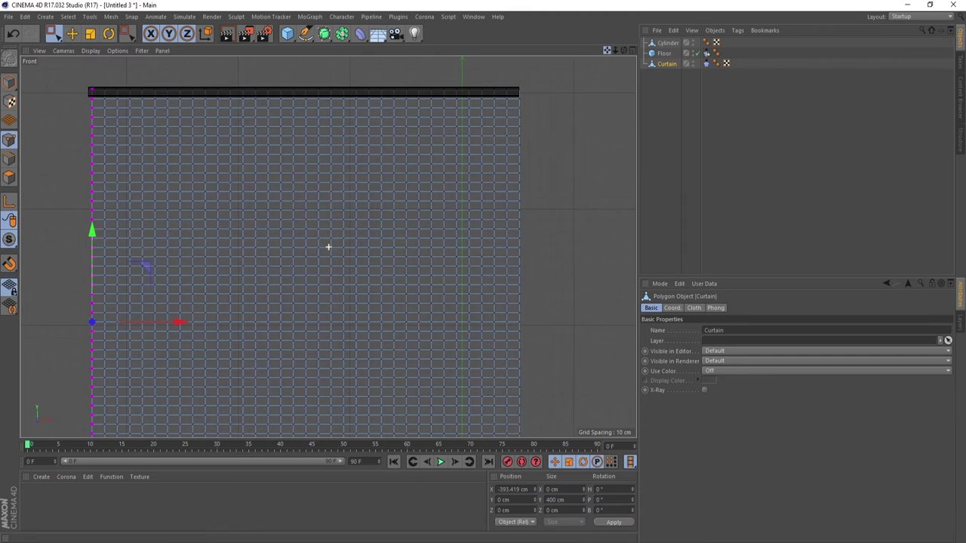
pyautogui.moveTo(606, 51); pyautogui.dragTo(533, 128)
pyautogui.moveTo(482, 111); pyautogui.dragTo(463, 120)
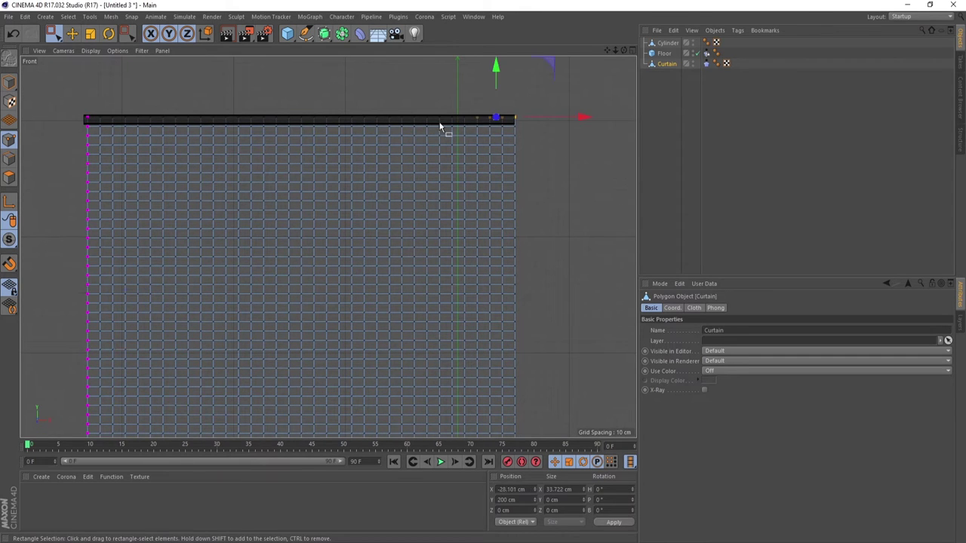
pyautogui.keyDown('shift'); pyautogui.moveTo(413, 102); pyautogui.dragTo(322, 122); pyautogui.keyUp('shift')
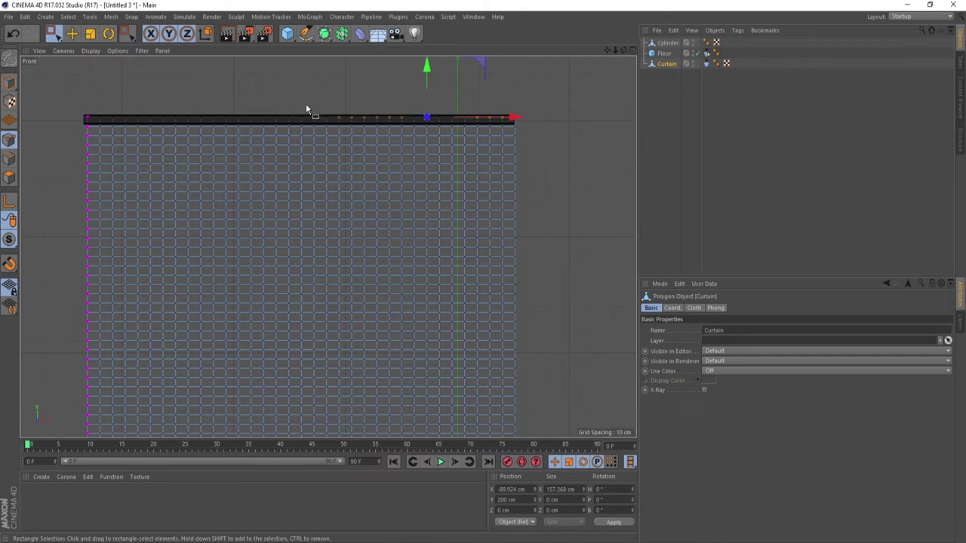
pyautogui.keyDown('shift'); pyautogui.moveTo(246, 119); pyautogui.dragTo(244, 121); pyautogui.keyUp('shift')
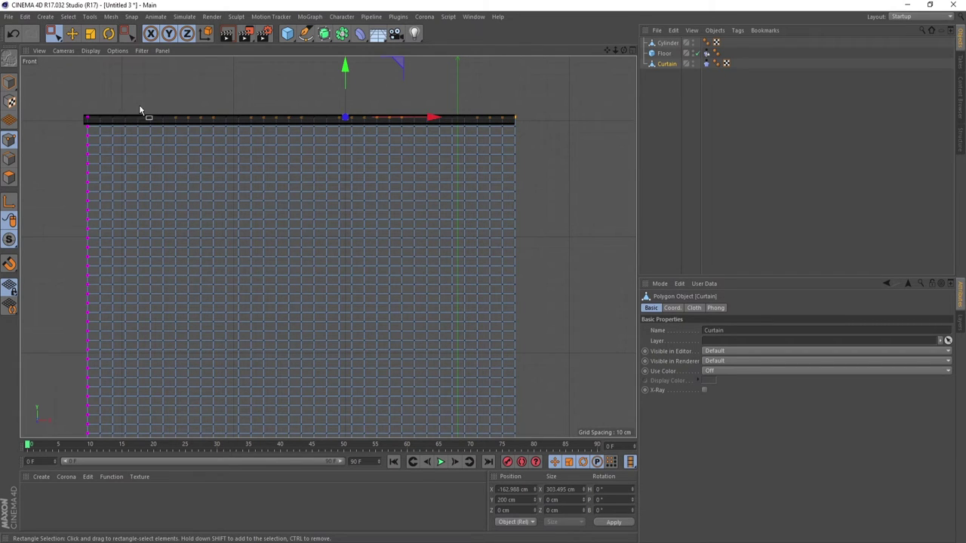
pyautogui.moveTo(140, 106); pyautogui.dragTo(71, 122)
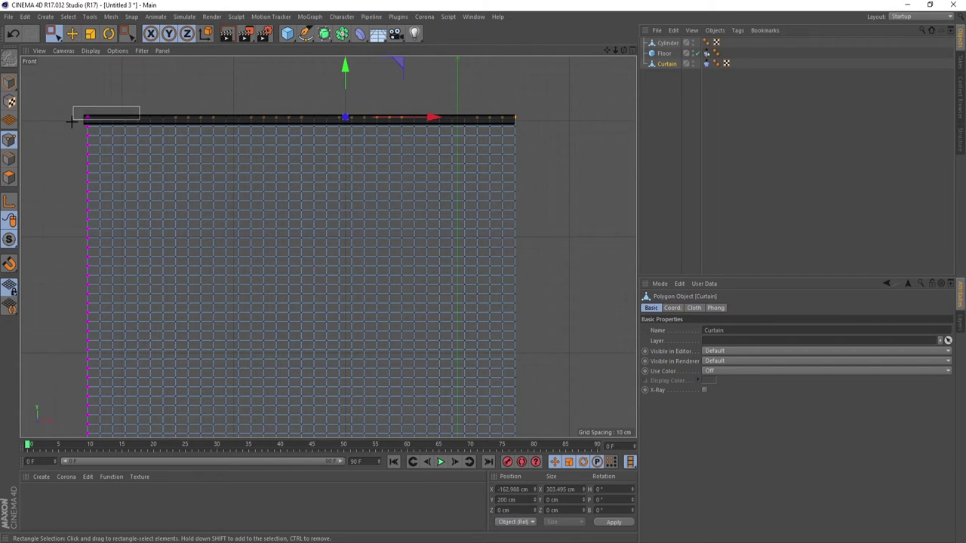
# Add a Cloth Belt tag to the Curtain with the Cylinder as its Belt On object.
pyautogui.rightClick(678, 66)
pyautogui.moveTo(707, 164)
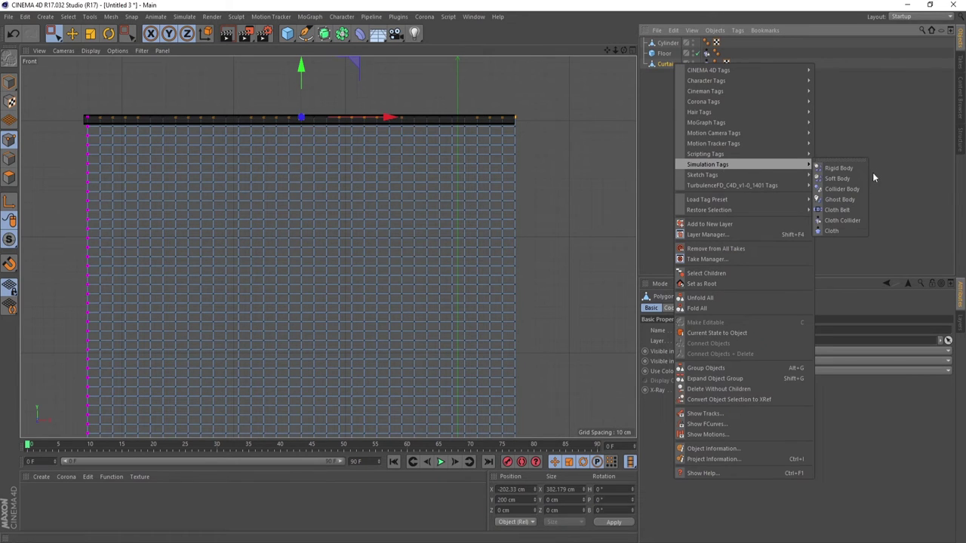
pyautogui.click(837, 210)
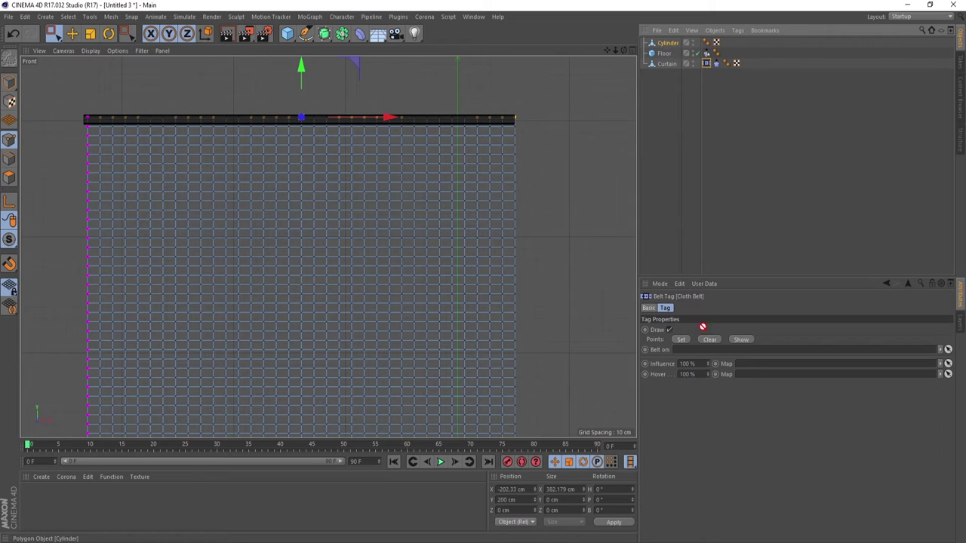
pyautogui.moveTo(703, 355); pyautogui.dragTo(700, 360)
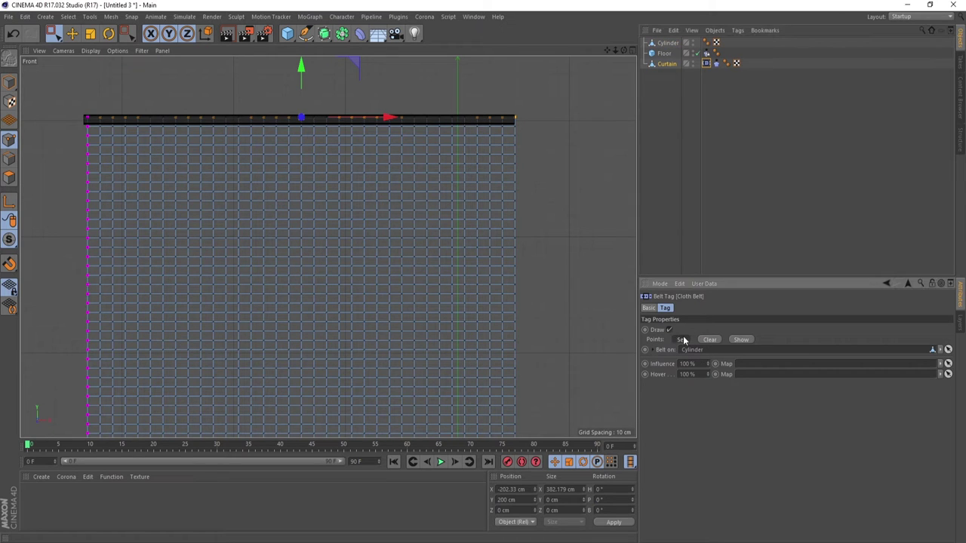
# Return to the Perspective view and play the simulation to watch the cloth drape.
pyautogui.click(632, 50)
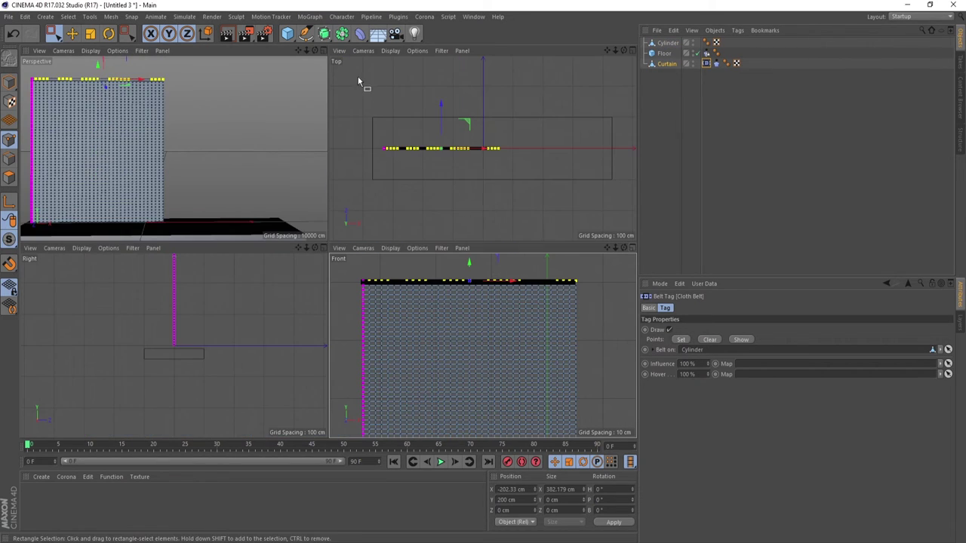
pyautogui.click(326, 51)
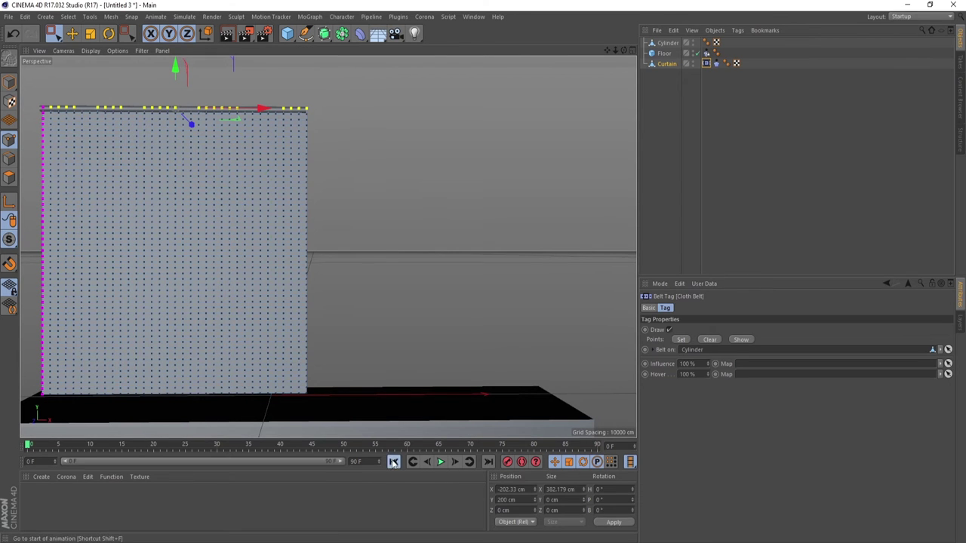
pyautogui.click(439, 462)
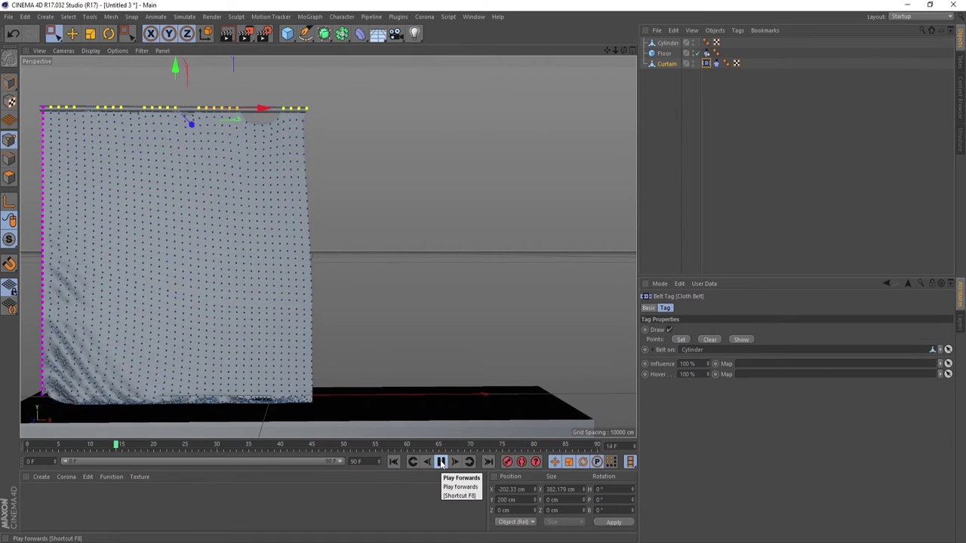
pyautogui.click(441, 462)
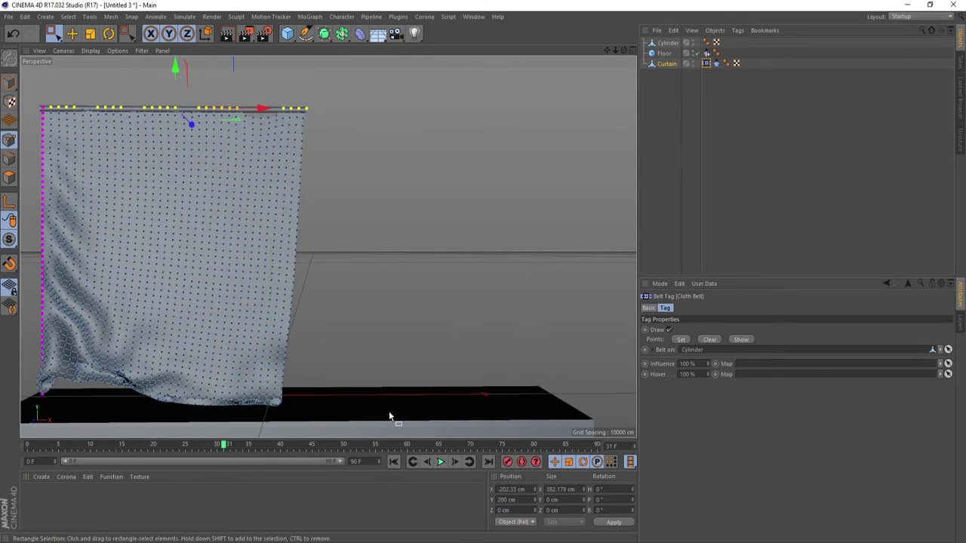
# Set the Curtain's Cloth tag gravity to -3, iterations to 2 and flexion to 0.
pyautogui.click(716, 63)
pyautogui.click(722, 308)
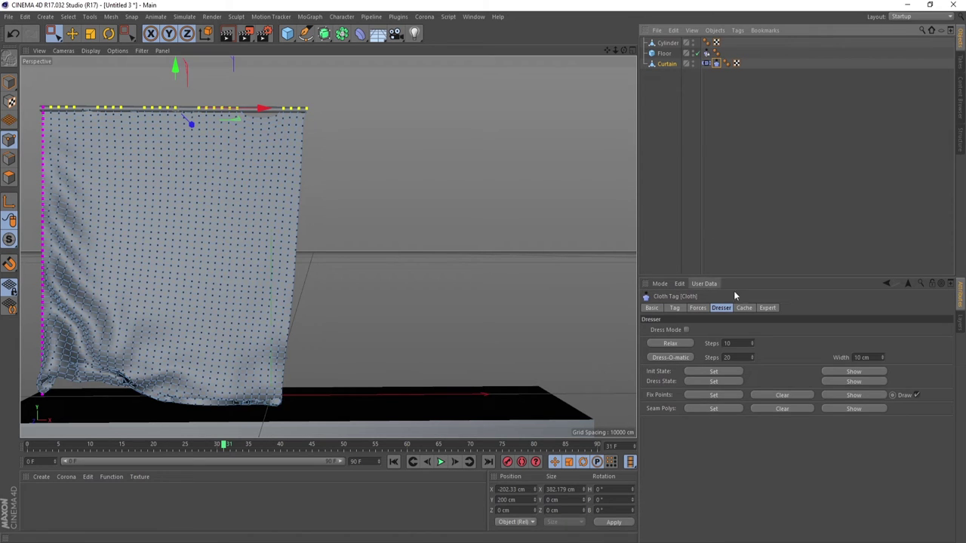
pyautogui.click(696, 308)
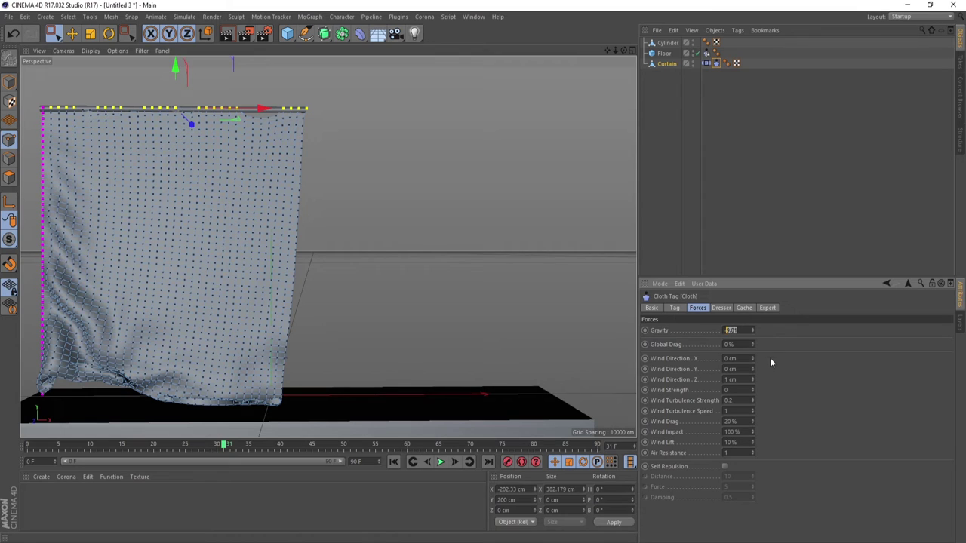
pyautogui.write('-3')
pyautogui.press('Return')
pyautogui.click(720, 308)
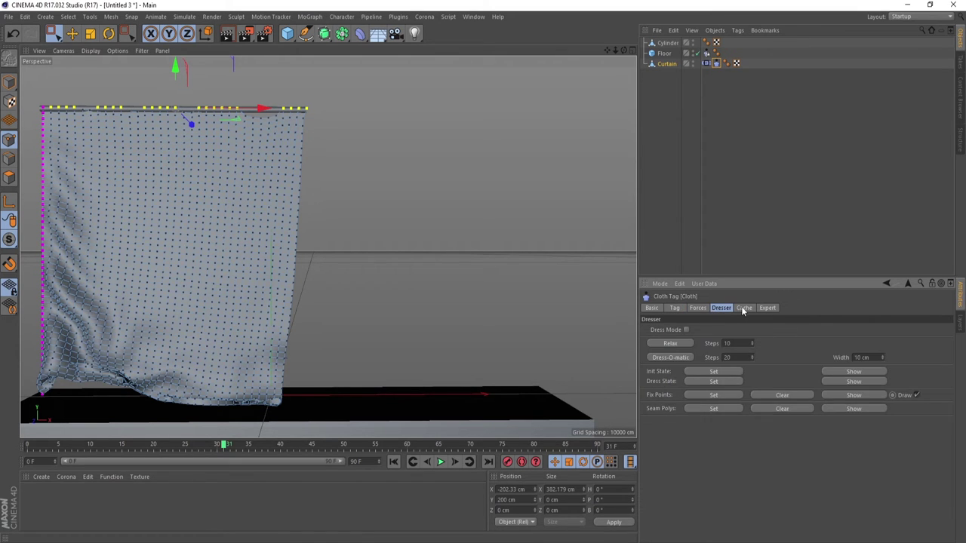
pyautogui.click(744, 307)
pyautogui.click(674, 310)
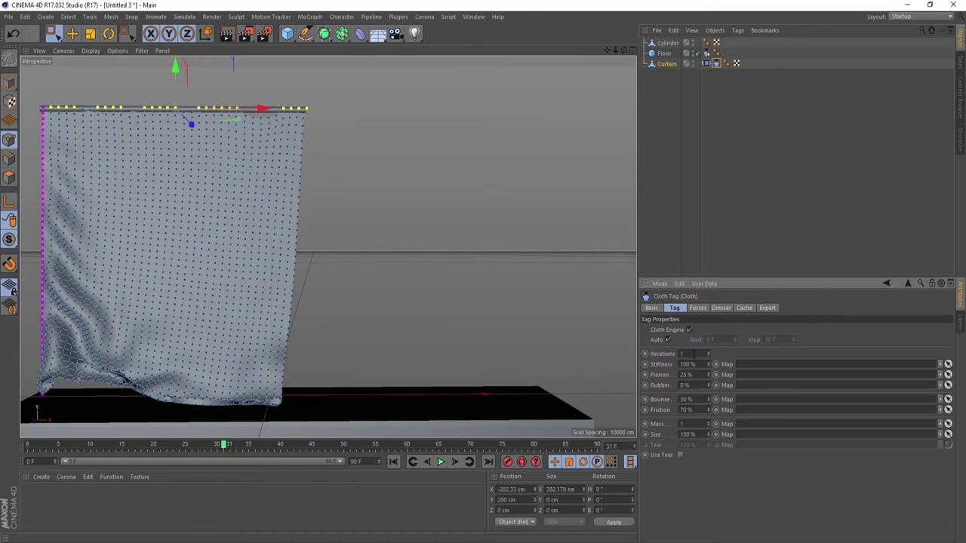
pyautogui.write('2')
pyautogui.press('Return')
pyautogui.press('Tab')
pyautogui.write('0')
# Replay the cloth simulation from frame 0 and pause it to check the hang.
pyautogui.click(392, 462)
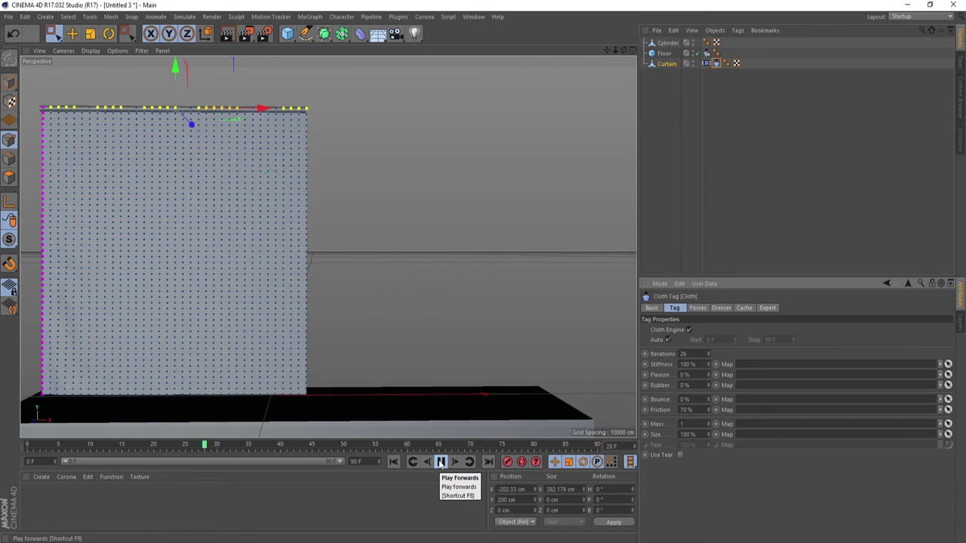
pyautogui.click(441, 461)
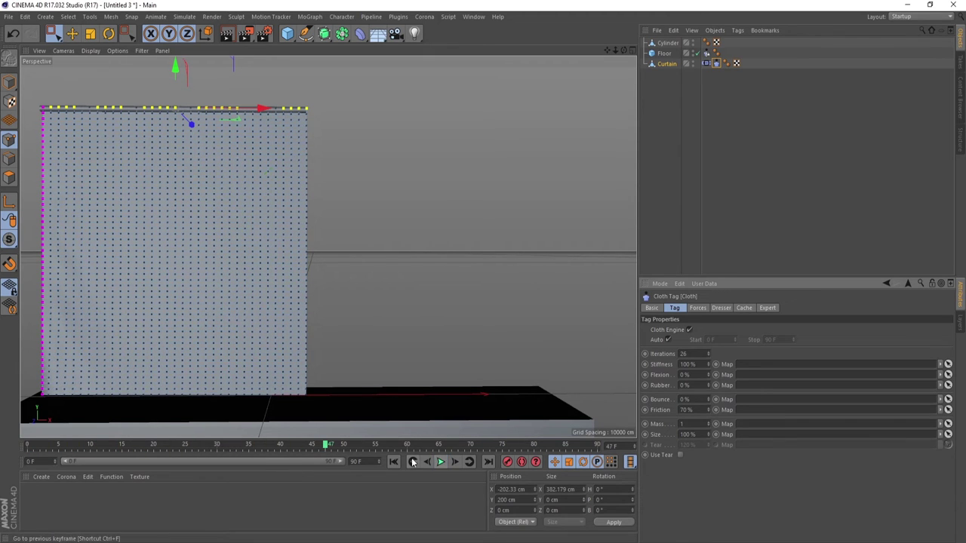
pyautogui.click(393, 462)
pyautogui.click(442, 462)
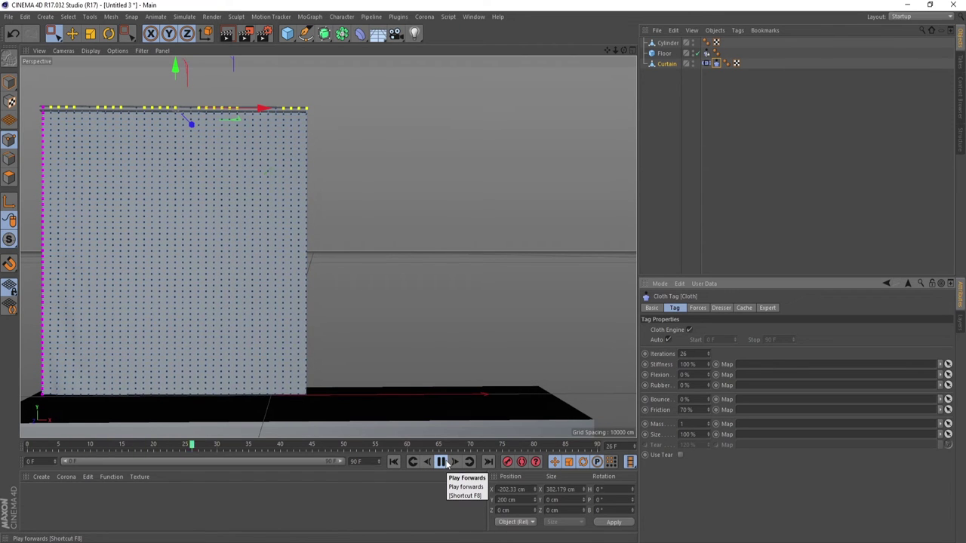
pyautogui.click(442, 462)
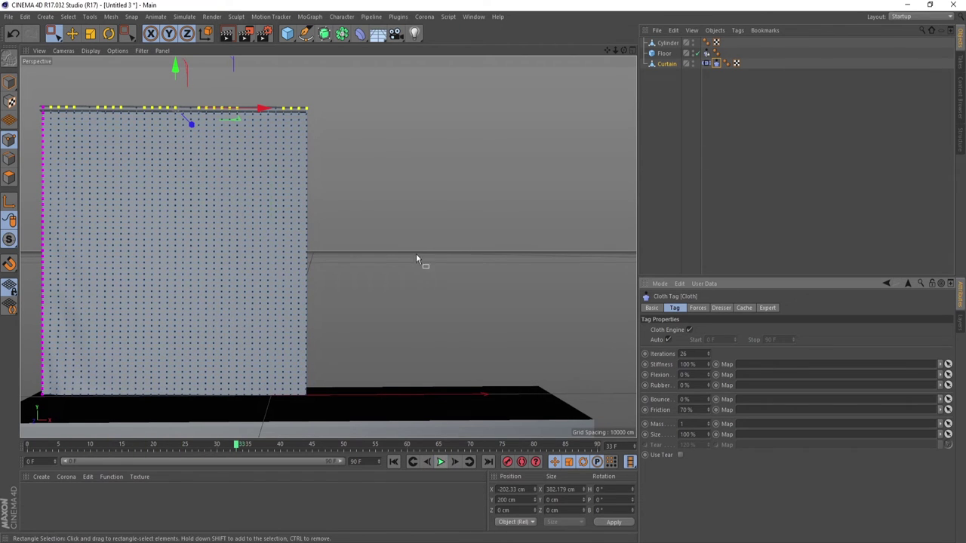
# Group the Cylinder rod, Floor and Curtain under a new Null.
pyautogui.click(667, 42)
pyautogui.moveTo(290, 106); pyautogui.dragTo(300, 112)
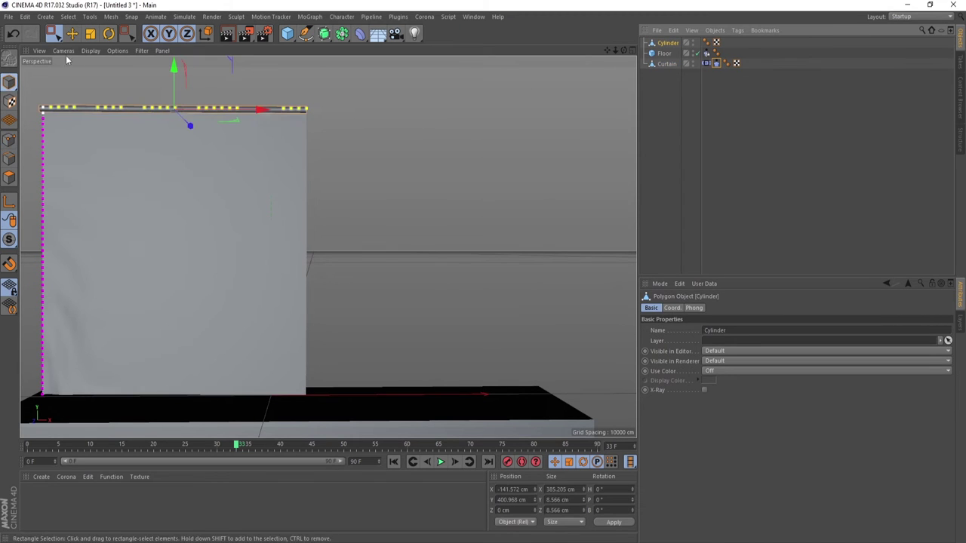
pyautogui.click(71, 34)
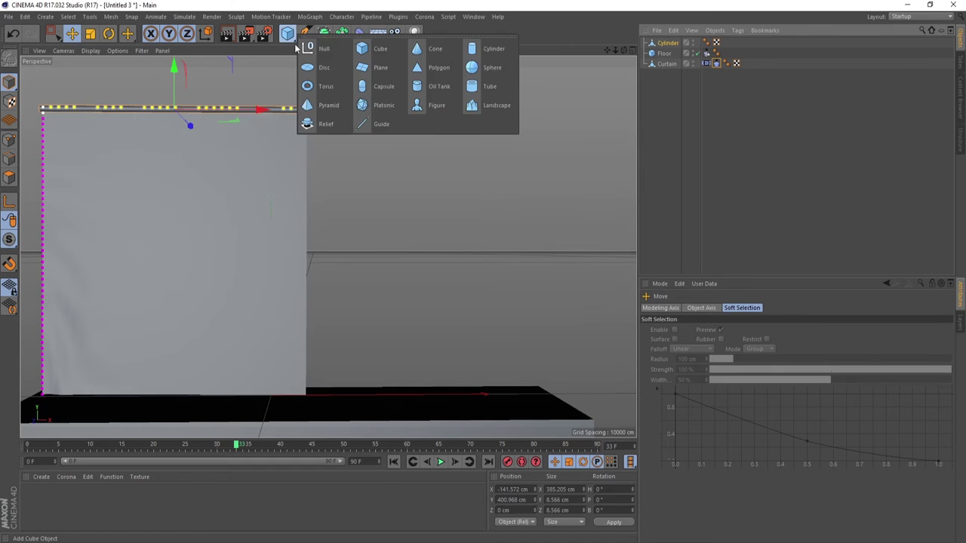
pyautogui.moveTo(288, 41); pyautogui.dragTo(320, 51)
pyautogui.click(667, 74)
pyautogui.keyDown('shift'); pyautogui.click(666, 53); pyautogui.keyUp('shift')
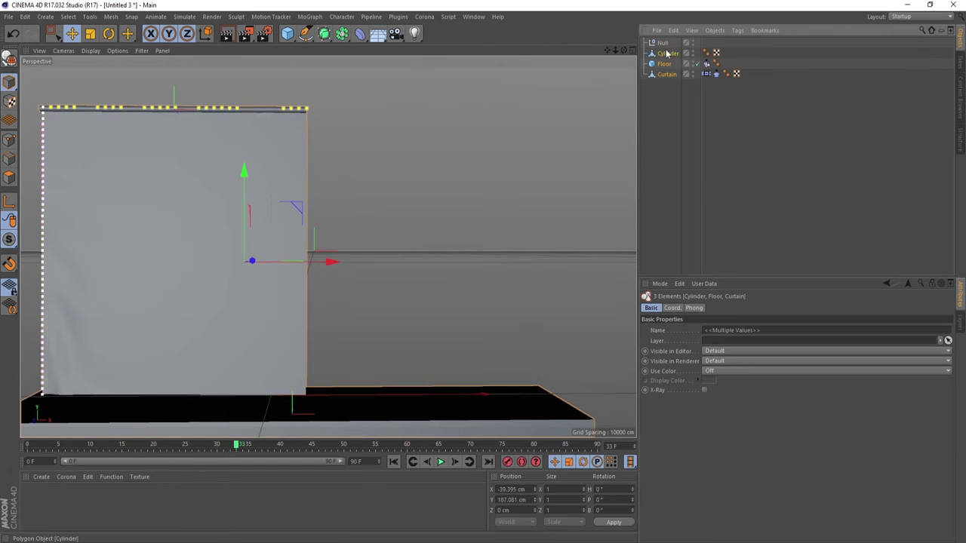
pyautogui.moveTo(665, 44); pyautogui.dragTo(659, 46)
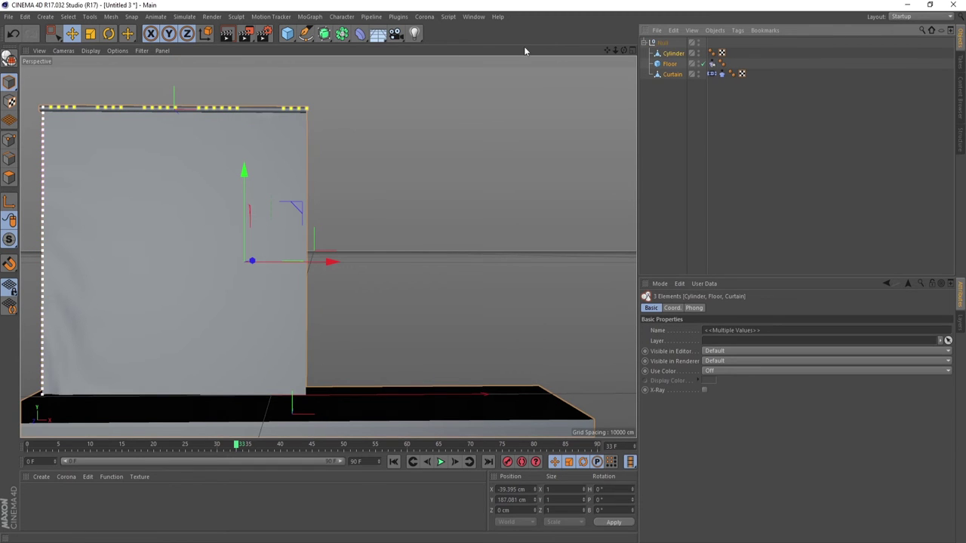
# Nest the Null under a Symmetry object and shift it to X 52.512 cm.
pyautogui.click(342, 34)
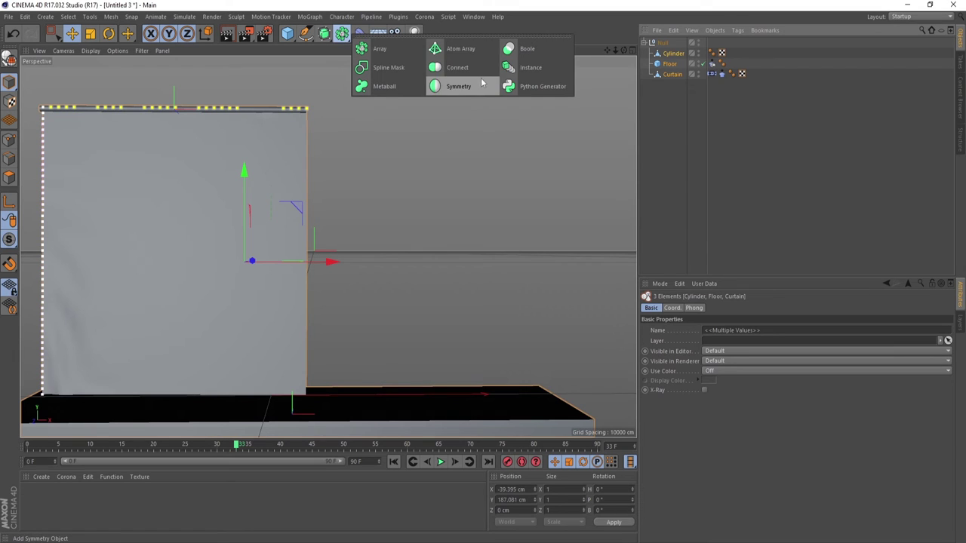
pyautogui.click(456, 86)
pyautogui.moveTo(661, 54); pyautogui.dragTo(674, 45)
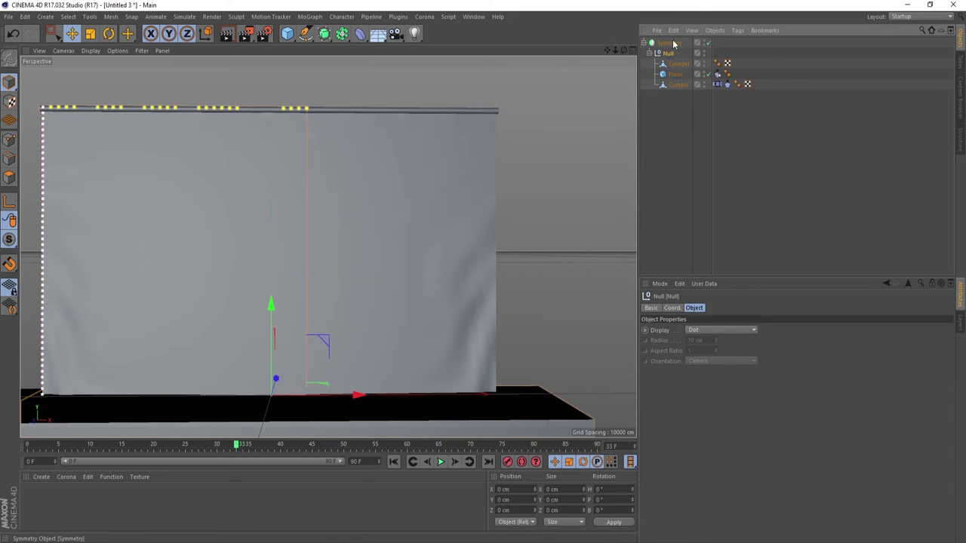
pyautogui.click(674, 44)
pyautogui.moveTo(362, 397)
pyautogui.mouseDown()
pyautogui.moveTo(362, 406)
pyautogui.moveTo(406, 408)
pyautogui.moveTo(398, 408)
pyautogui.mouseUp()
# Play both mirrored curtains from the start, then rewind to frame 0.
pyautogui.click(393, 462)
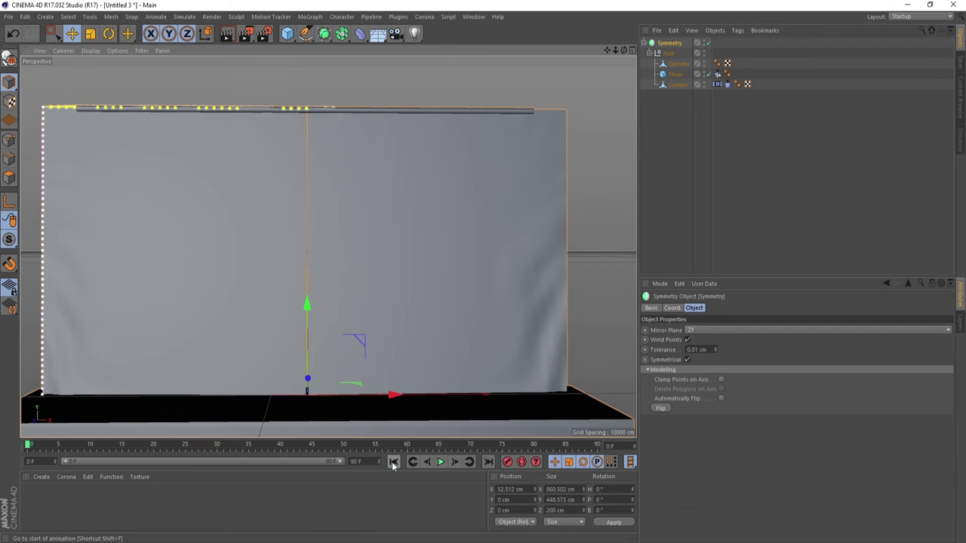
pyautogui.click(441, 462)
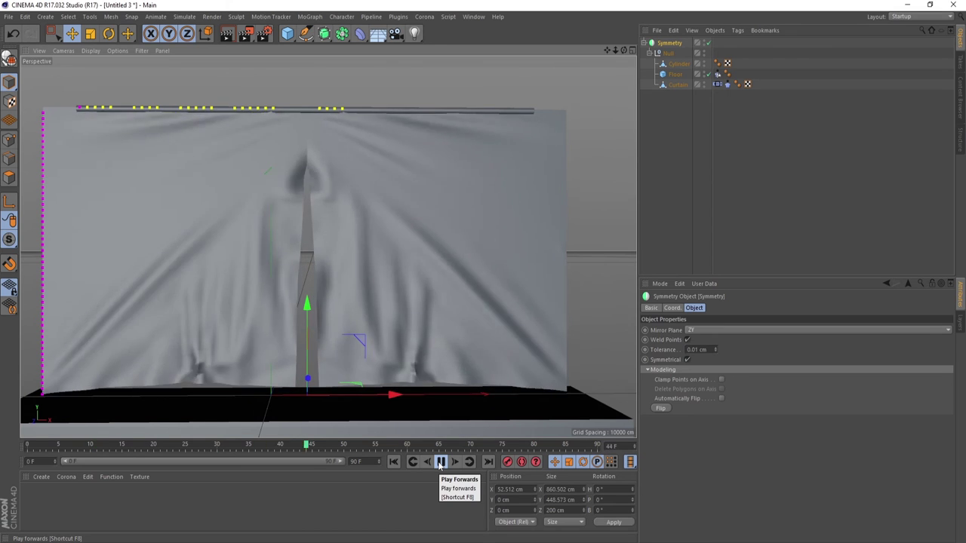
pyautogui.click(440, 462)
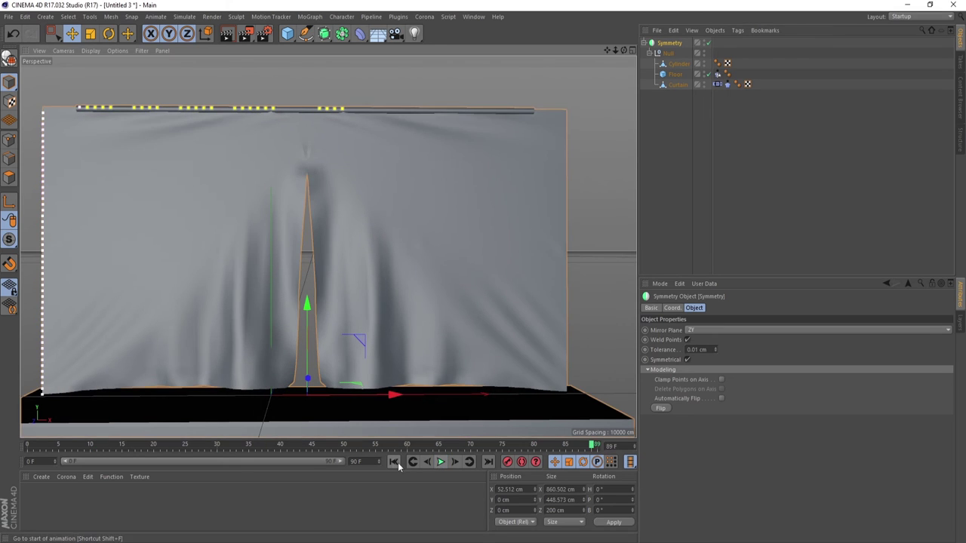
pyautogui.click(395, 461)
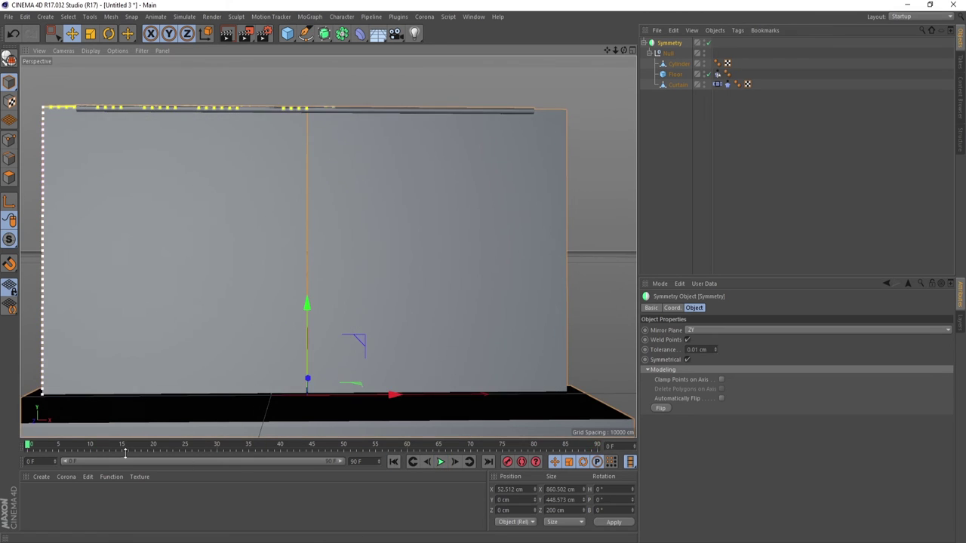
# Keyframe the rod sliding from X -141.572 at frame 20 to -235.943 cm at frame 55.
pyautogui.click(153, 449)
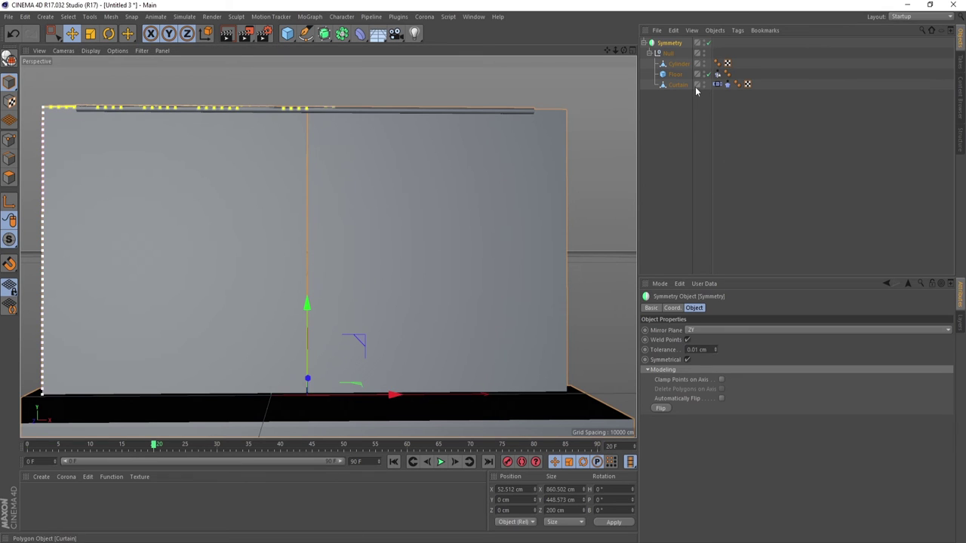
pyautogui.click(679, 65)
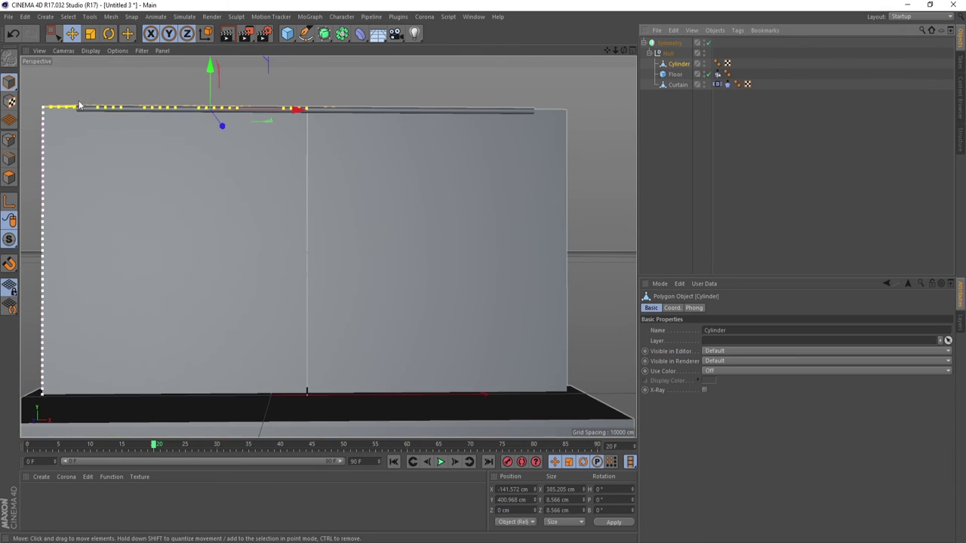
pyautogui.click(375, 445)
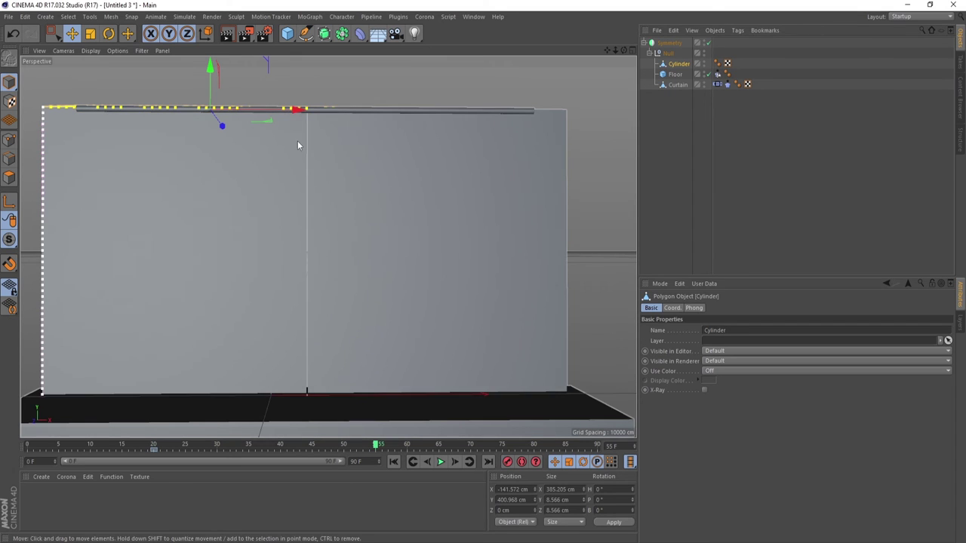
pyautogui.moveTo(295, 113); pyautogui.dragTo(231, 122)
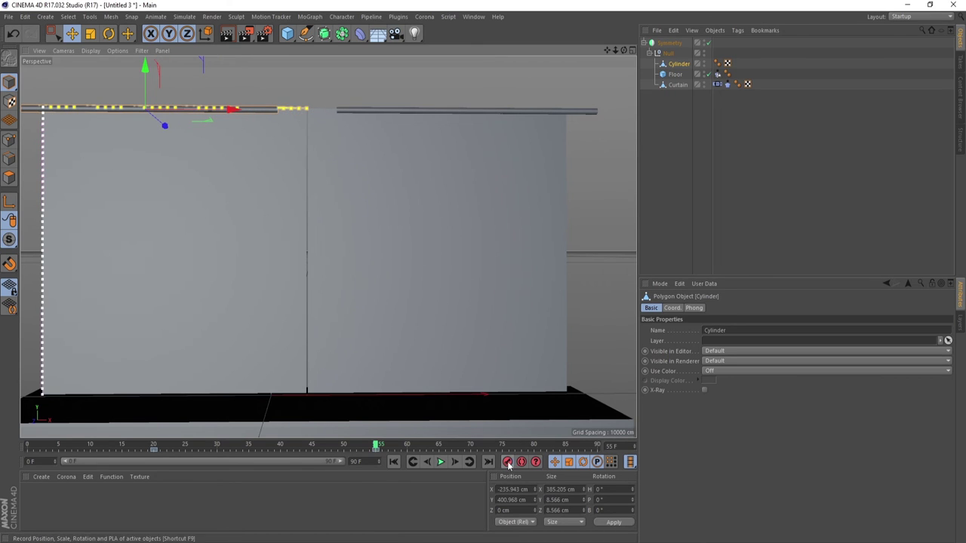
# Replay from the start to watch the curtains pull apart.
pyautogui.click(392, 462)
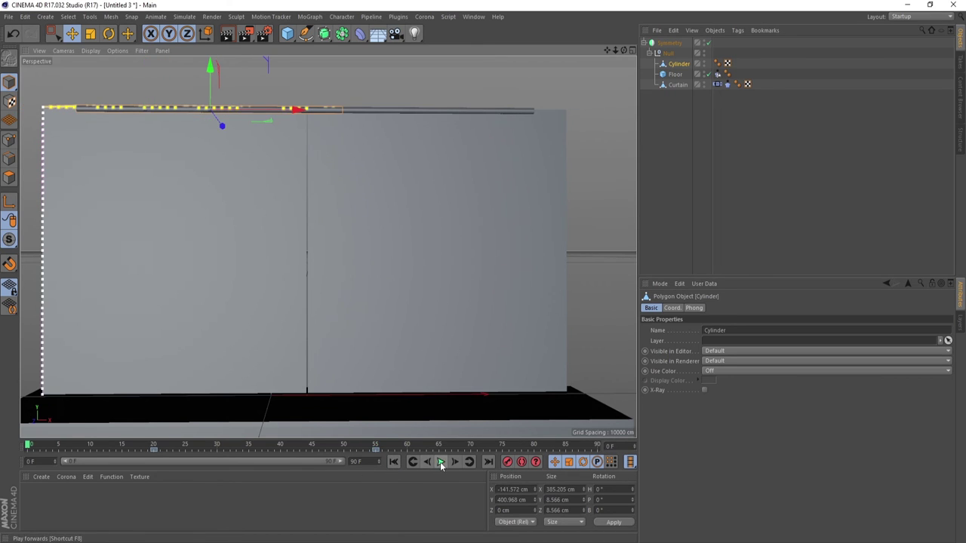
pyautogui.click(440, 462)
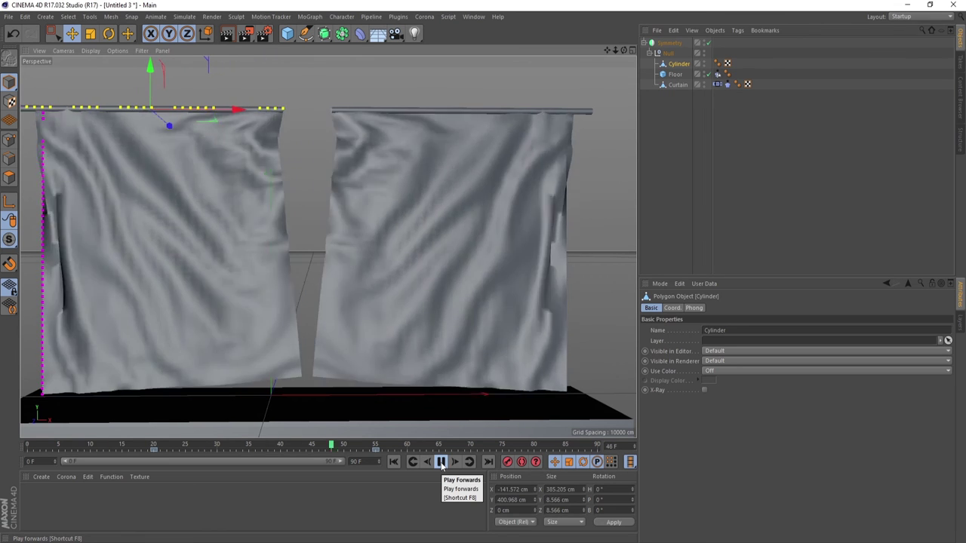
pyautogui.click(440, 462)
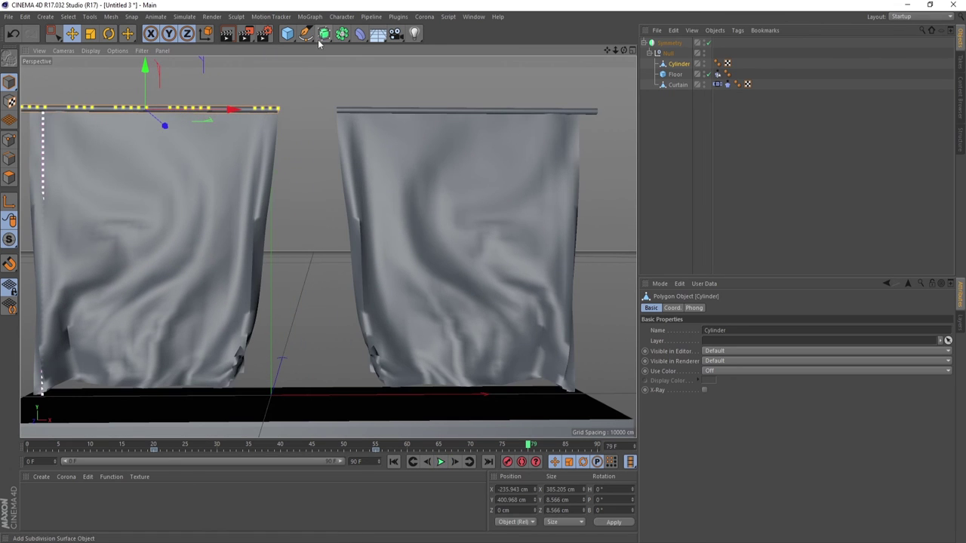
# Nest the Symmetry group under a new Subdivision Surface and hide the Floor in the viewport.
pyautogui.moveTo(342, 33); pyautogui.dragTo(373, 48)
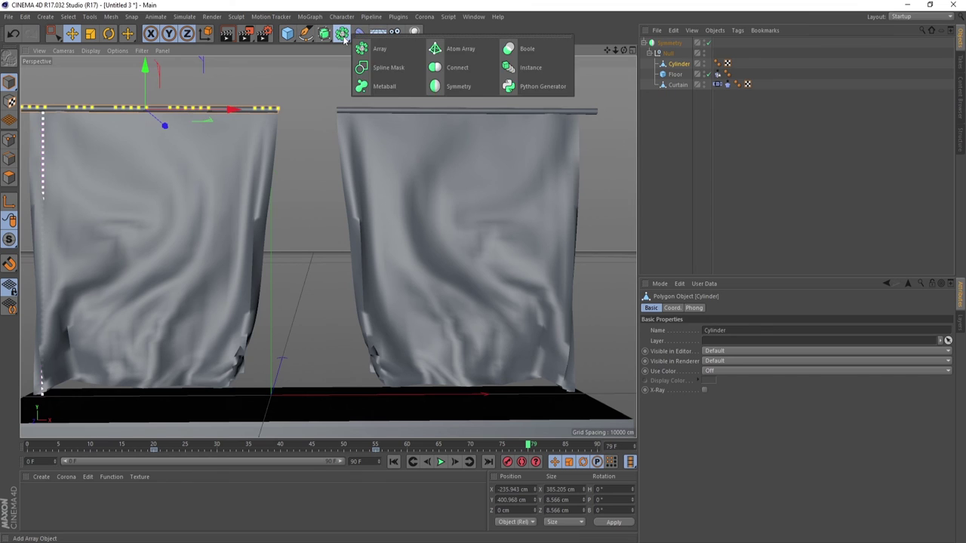
pyautogui.click(668, 56)
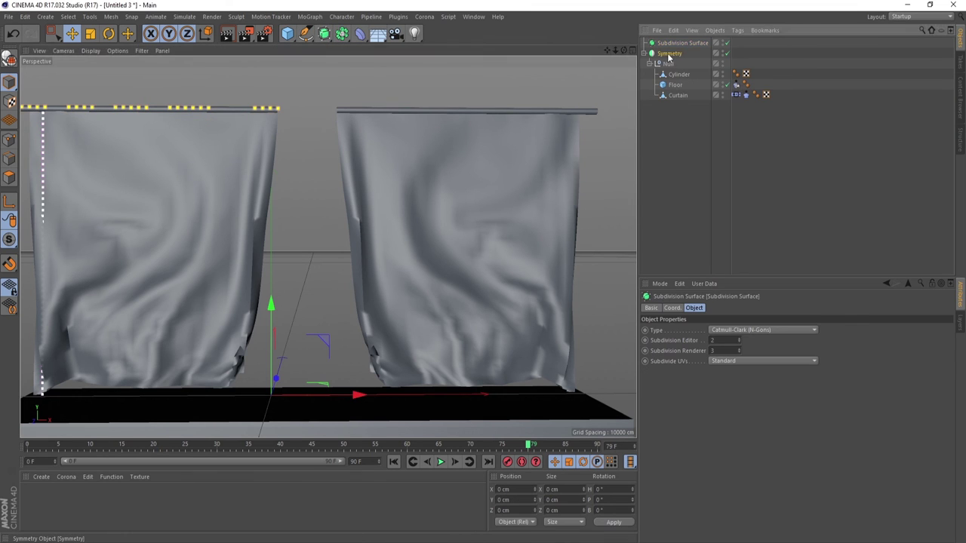
pyautogui.moveTo(677, 45); pyautogui.dragTo(674, 44)
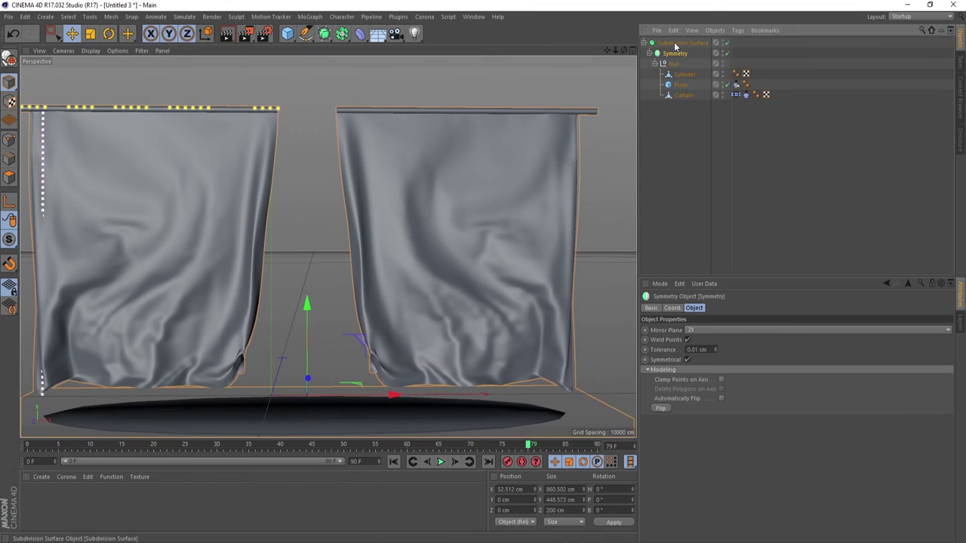
pyautogui.click(682, 85)
pyautogui.click(722, 83)
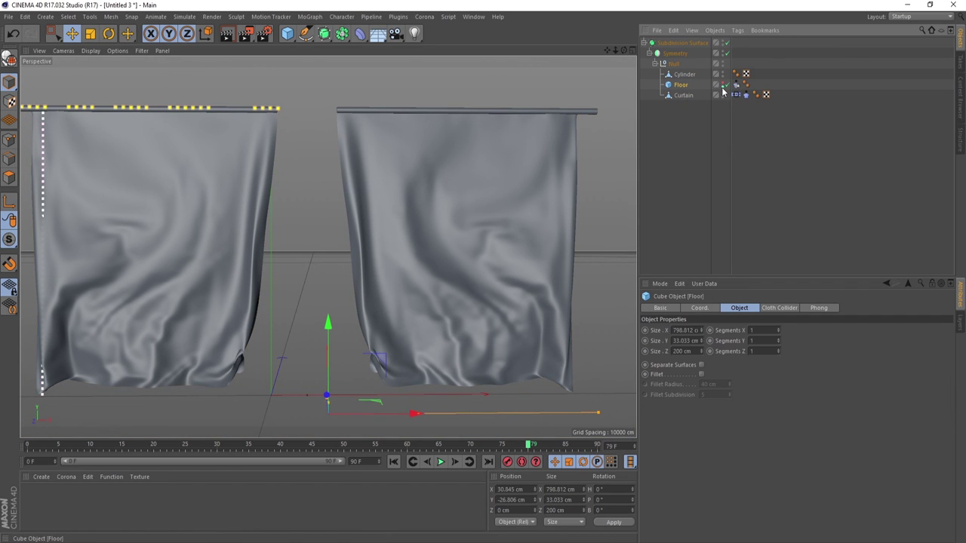
# Replay the smoothed simulation from the start until the curtains have opened.
pyautogui.click(395, 462)
pyautogui.click(440, 462)
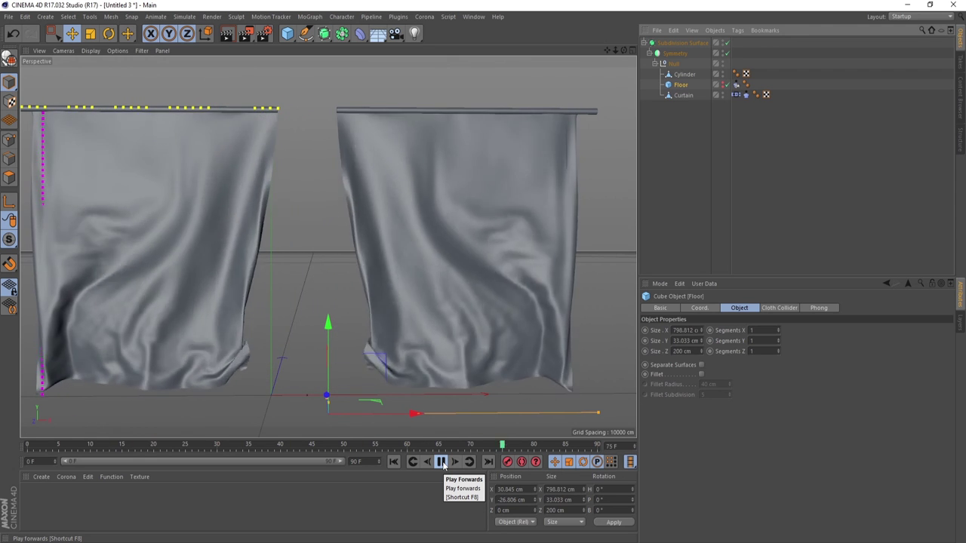
pyautogui.click(441, 462)
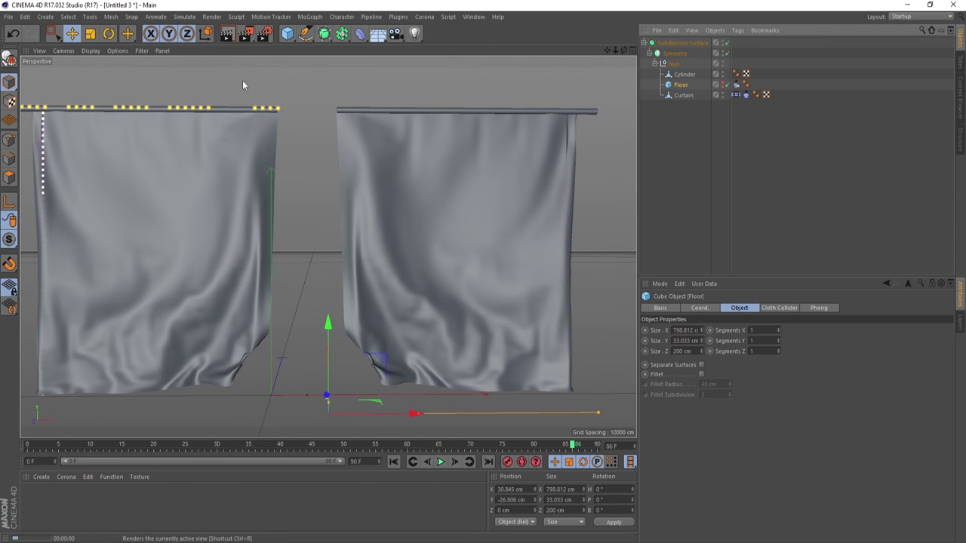